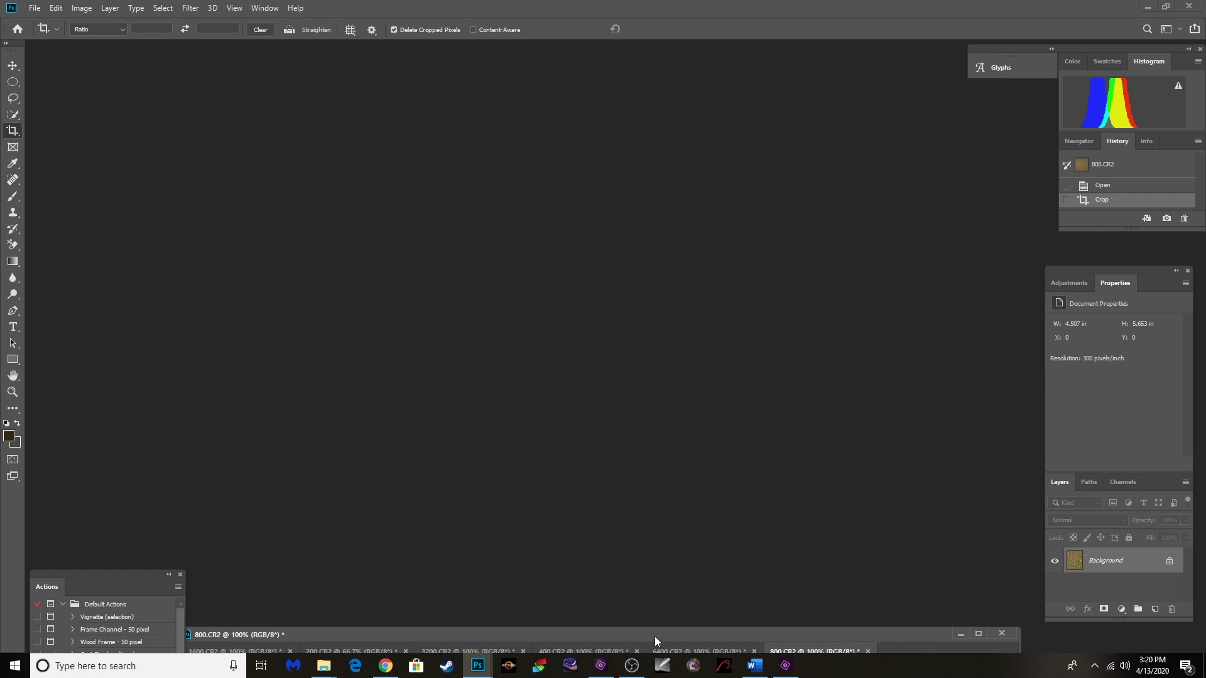
Step: Drag the collapsed floating image window back into view near the top of the screen
{"action": "left_click_drag", "start_coordinate": [654, 636], "coordinate": [578, 93]}
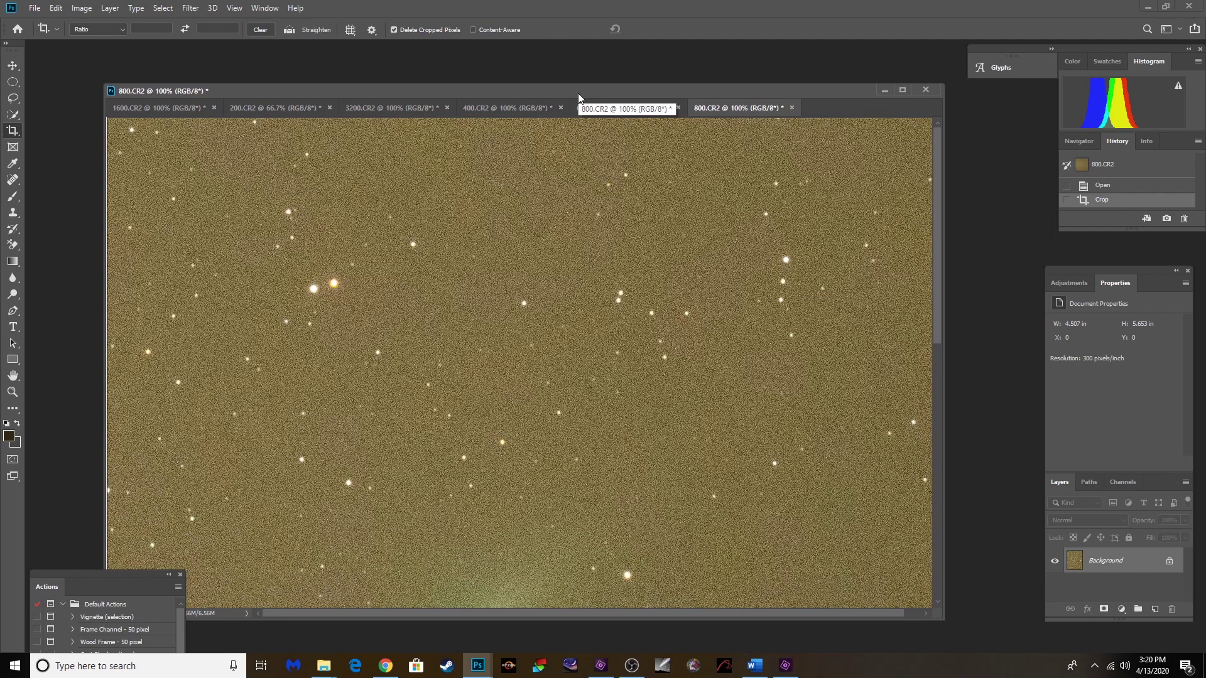
{"action": "mouse_move", "coordinate": [578, 94]}
{"action": "left_mouse_down"}
{"action": "mouse_move", "coordinate": [599, 67]}
{"action": "mouse_move", "coordinate": [584, 75]}
{"action": "left_mouse_up"}
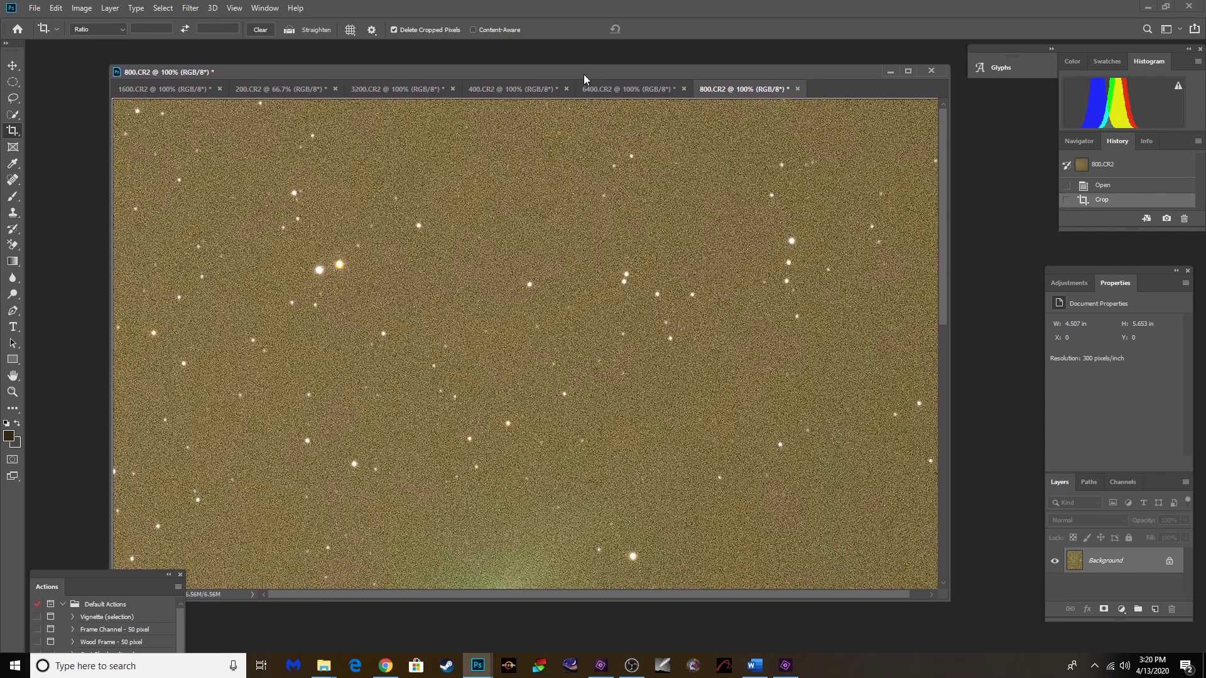
{"action": "left_click_drag", "start_coordinate": [584, 74], "coordinate": [586, 81]}
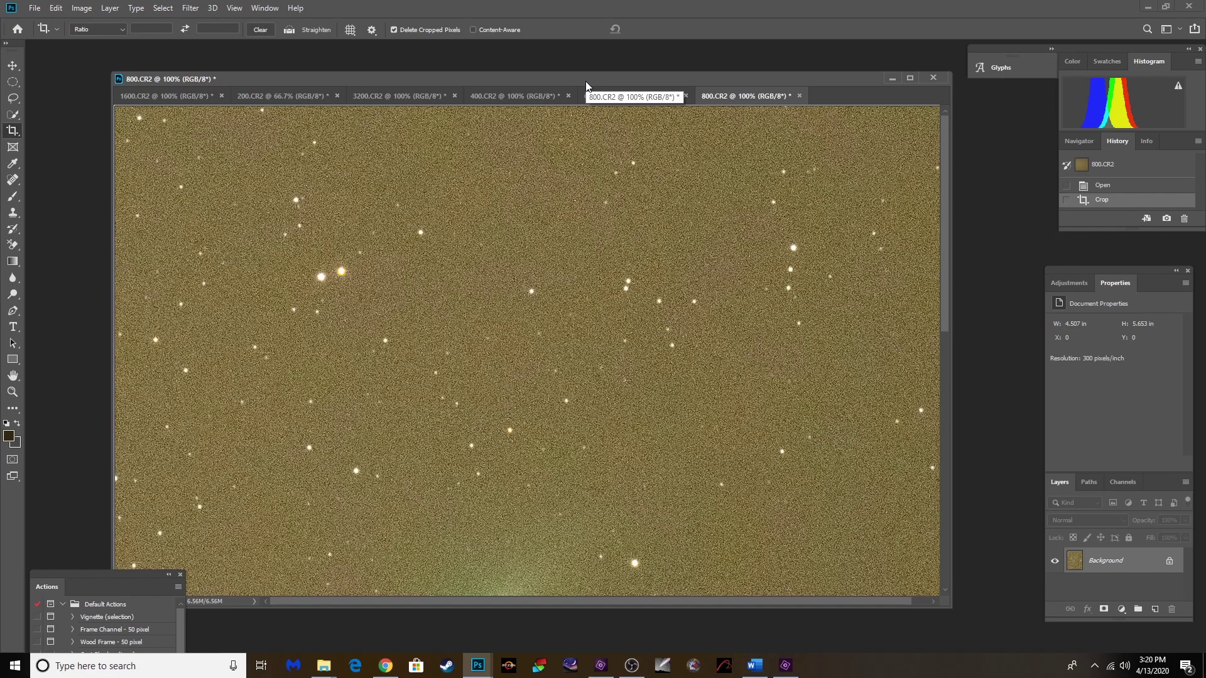
{"action": "left_click_drag", "start_coordinate": [585, 81], "coordinate": [576, 84]}
Step: Flip through the 400, 3200, 200 and 1600 CR2 shots, ending on 1600.CR2
{"action": "left_click", "coordinate": [540, 99]}
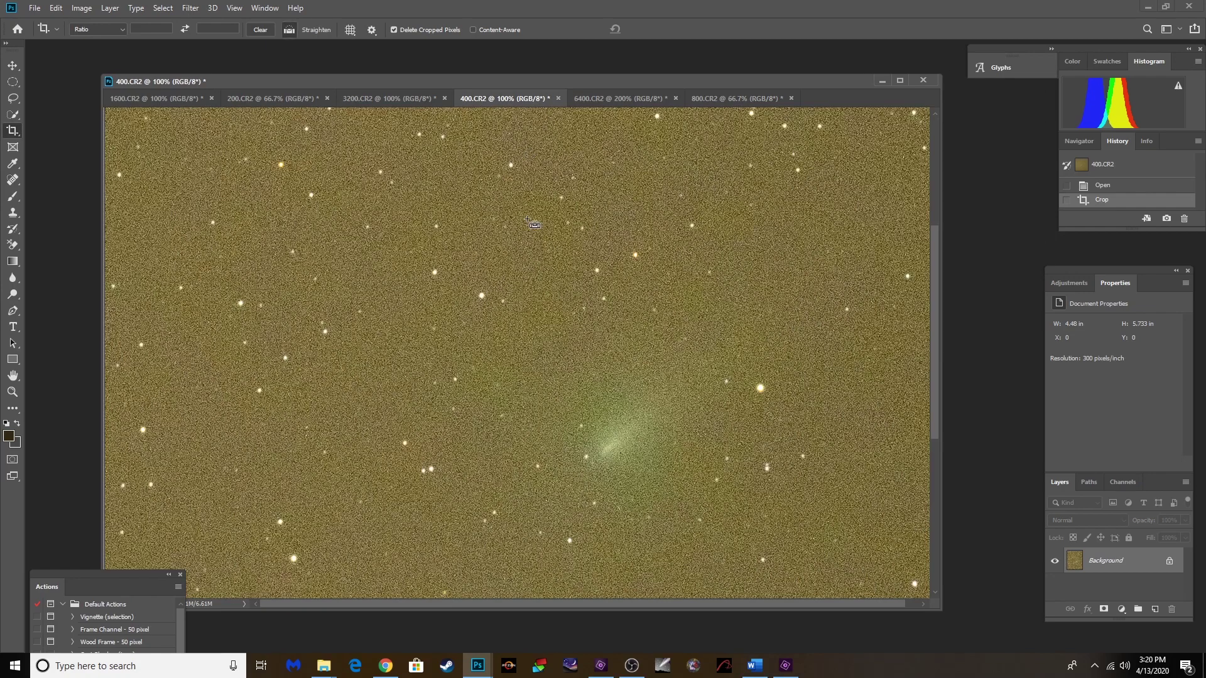
{"action": "left_click", "coordinate": [398, 100]}
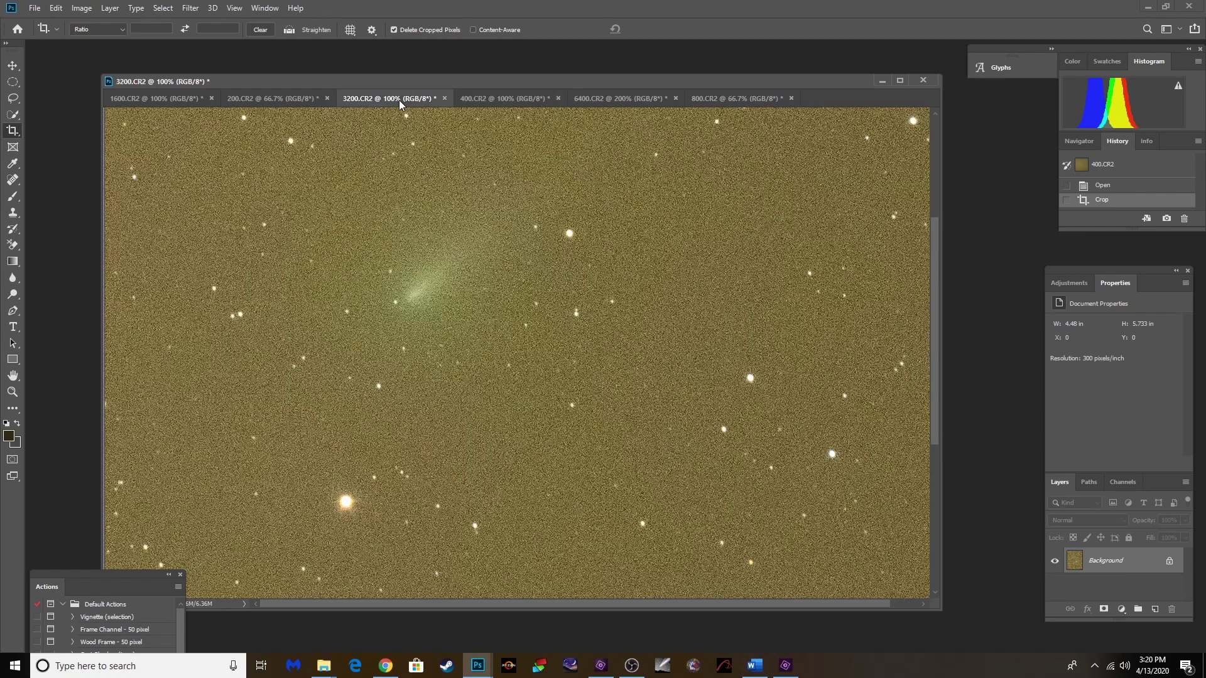
{"action": "left_click", "coordinate": [307, 99]}
{"action": "left_click", "coordinate": [138, 99]}
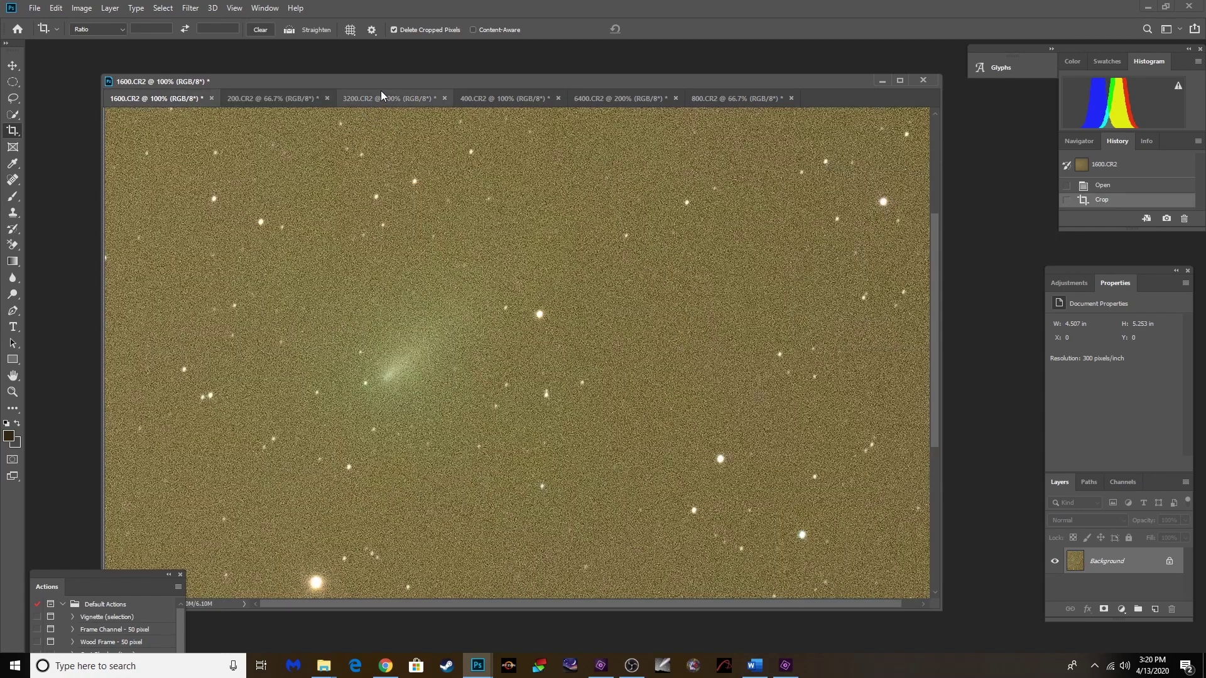
{"action": "mouse_move", "coordinate": [383, 86]}
{"action": "left_mouse_down"}
{"action": "mouse_move", "coordinate": [415, 87]}
{"action": "mouse_move", "coordinate": [405, 79]}
{"action": "left_mouse_up"}
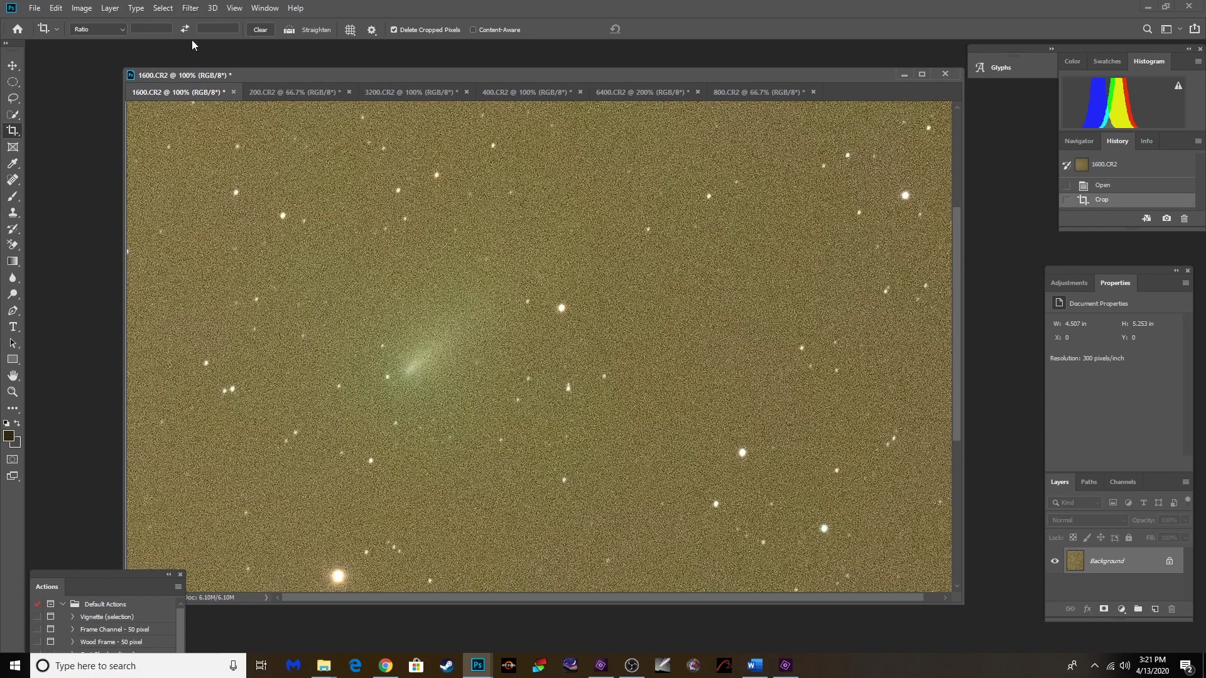
{"action": "left_click", "coordinate": [189, 9]}
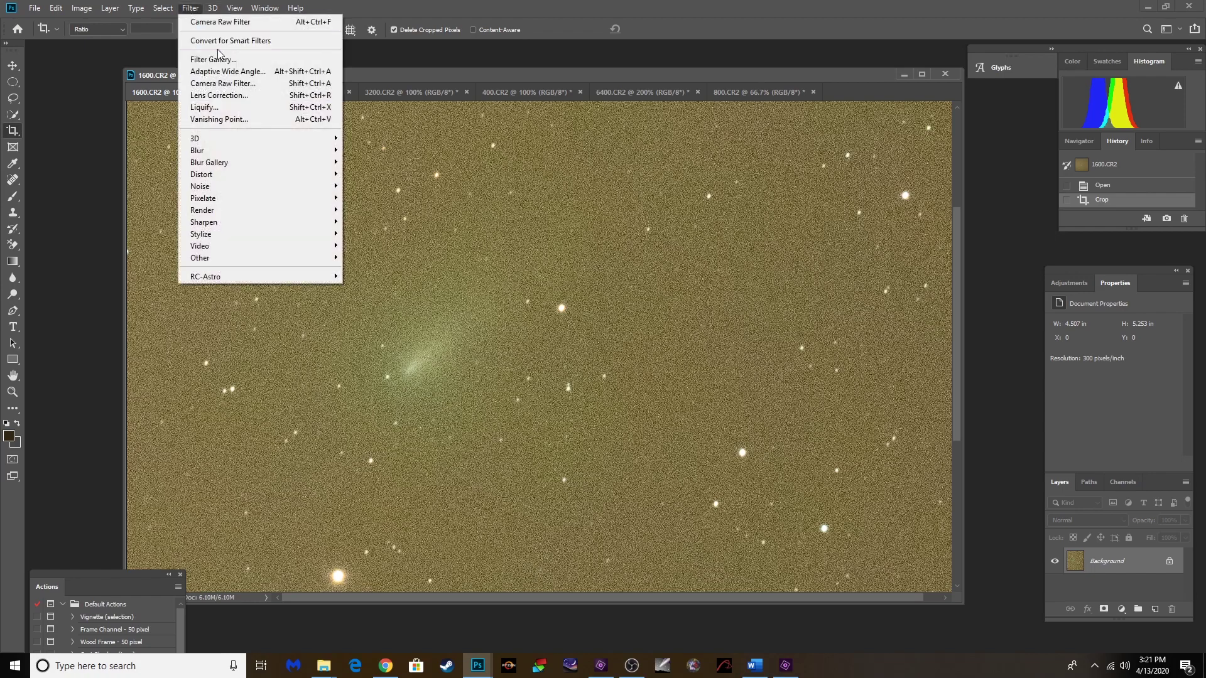
{"action": "left_click", "coordinate": [220, 81]}
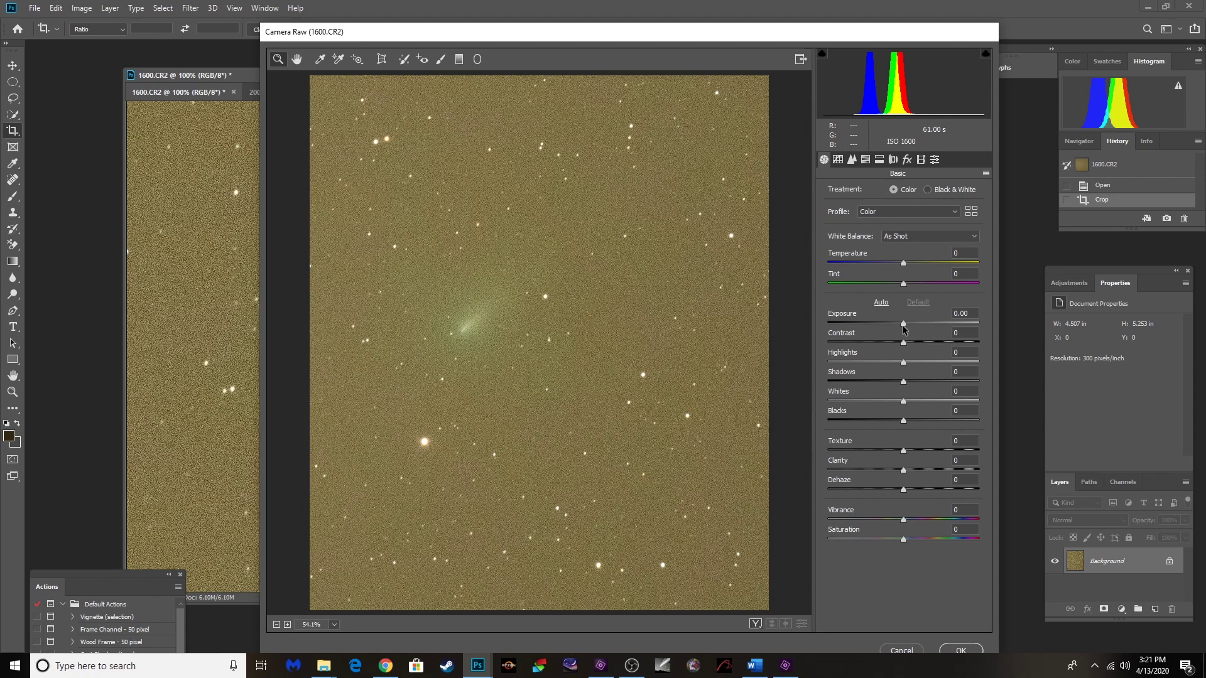
{"action": "left_click", "coordinate": [904, 325]}
{"action": "mouse_move", "coordinate": [906, 327]}
{"action": "left_mouse_down"}
{"action": "mouse_move", "coordinate": [921, 330]}
{"action": "mouse_move", "coordinate": [906, 333]}
{"action": "left_mouse_up"}
{"action": "left_click_drag", "start_coordinate": [635, 39], "coordinate": [658, 56]}
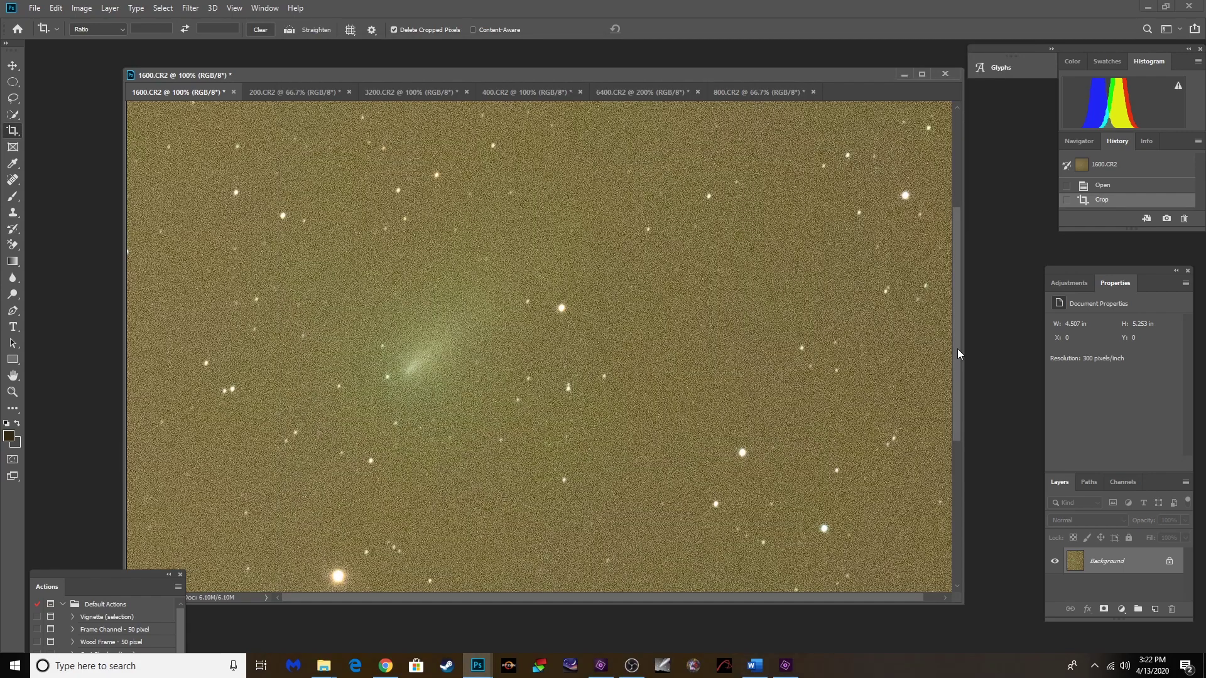
Step: Cycle through the 200, 3200, 1600, 800 and 6400 CR2 images, landing on 6400.CR2
{"action": "left_click", "coordinate": [322, 92]}
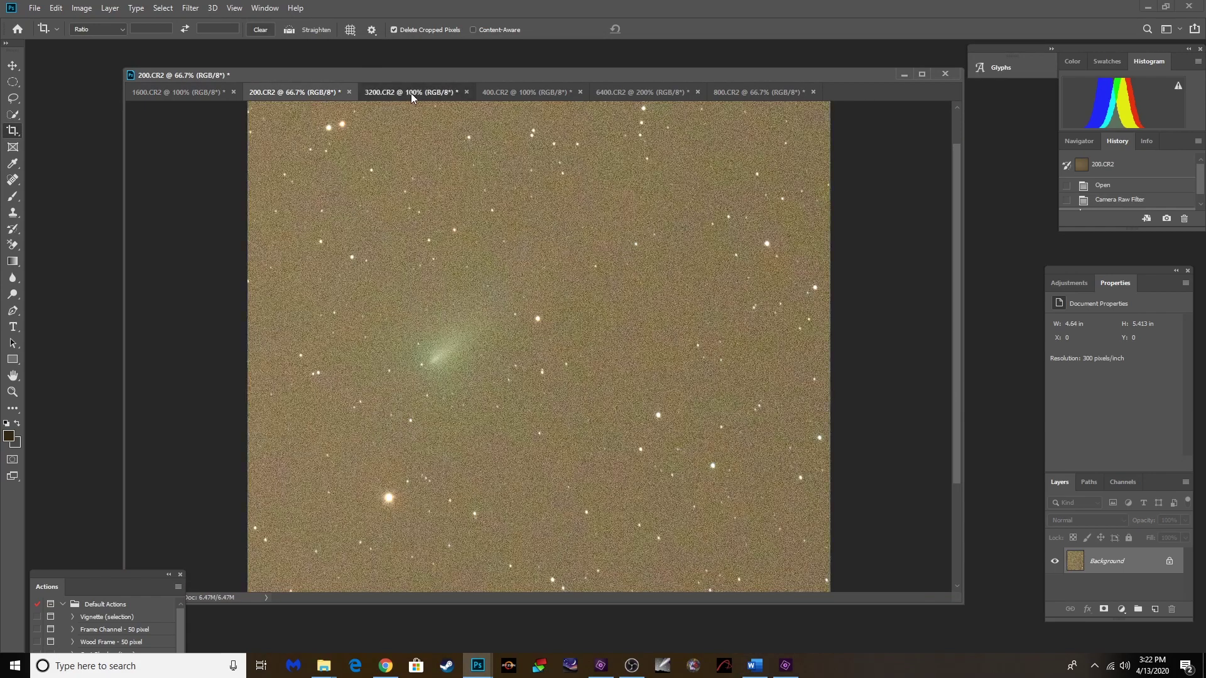
{"action": "left_click", "coordinate": [411, 93]}
{"action": "left_click", "coordinate": [194, 92]}
{"action": "left_click", "coordinate": [297, 94]}
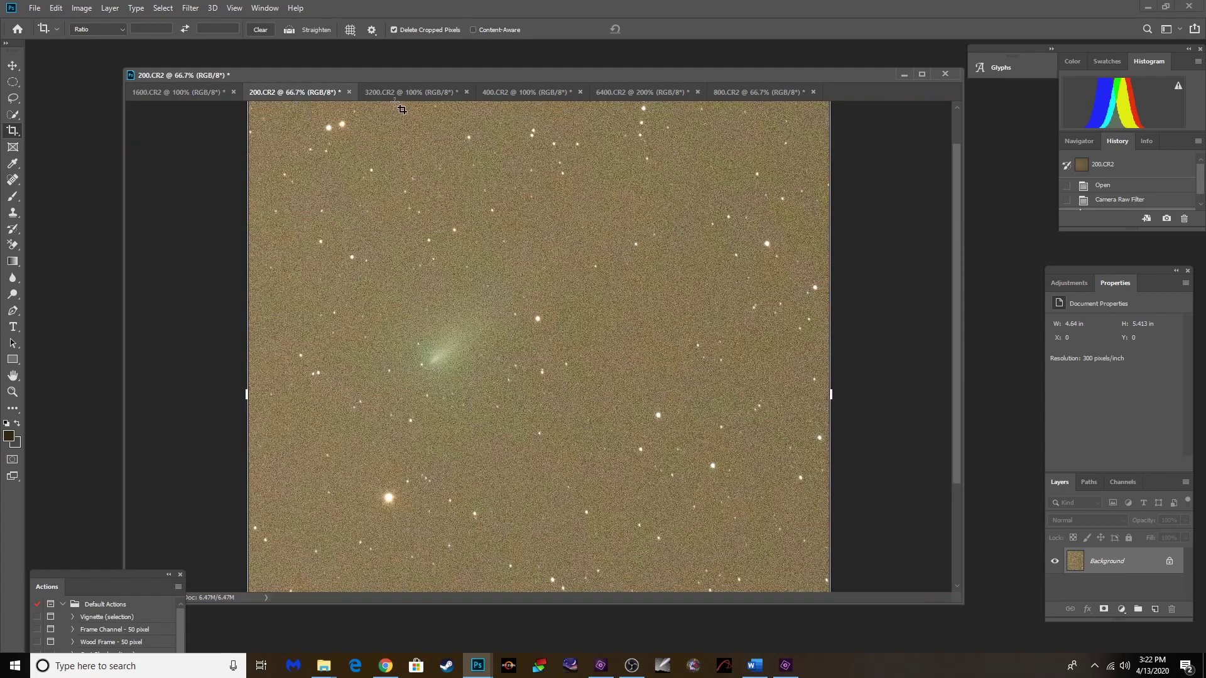
{"action": "left_click", "coordinate": [411, 93]}
{"action": "left_click", "coordinate": [511, 95]}
{"action": "left_click", "coordinate": [759, 92]}
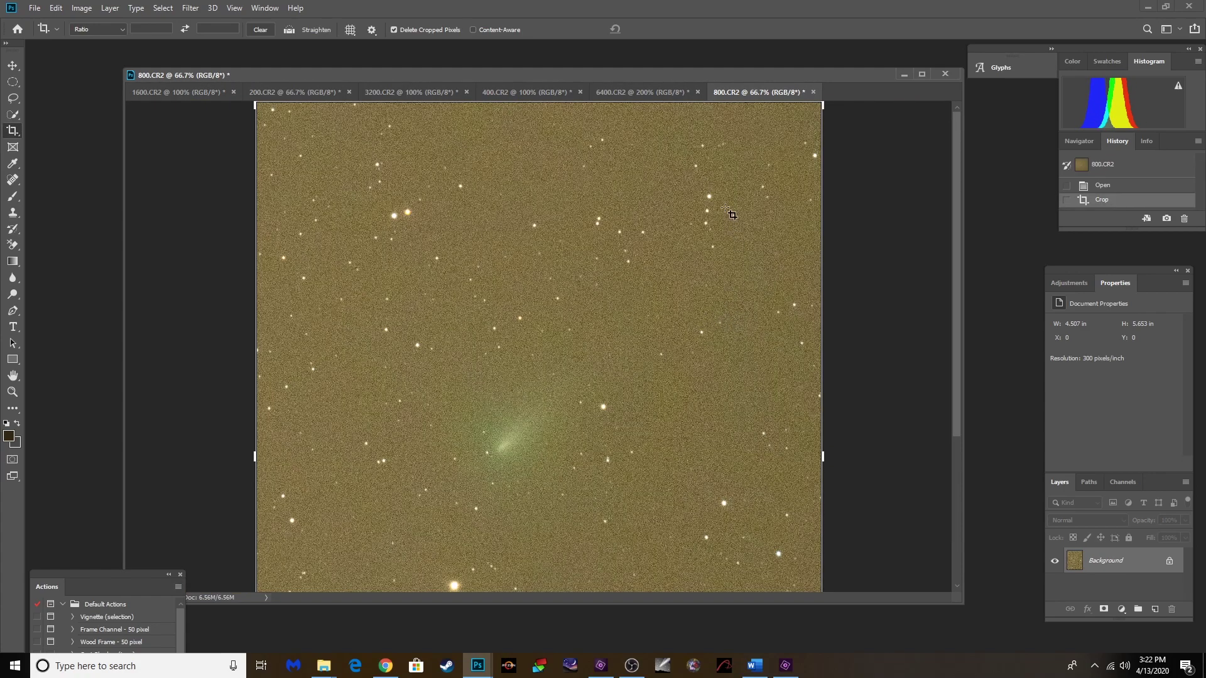
{"action": "left_click", "coordinate": [624, 92]}
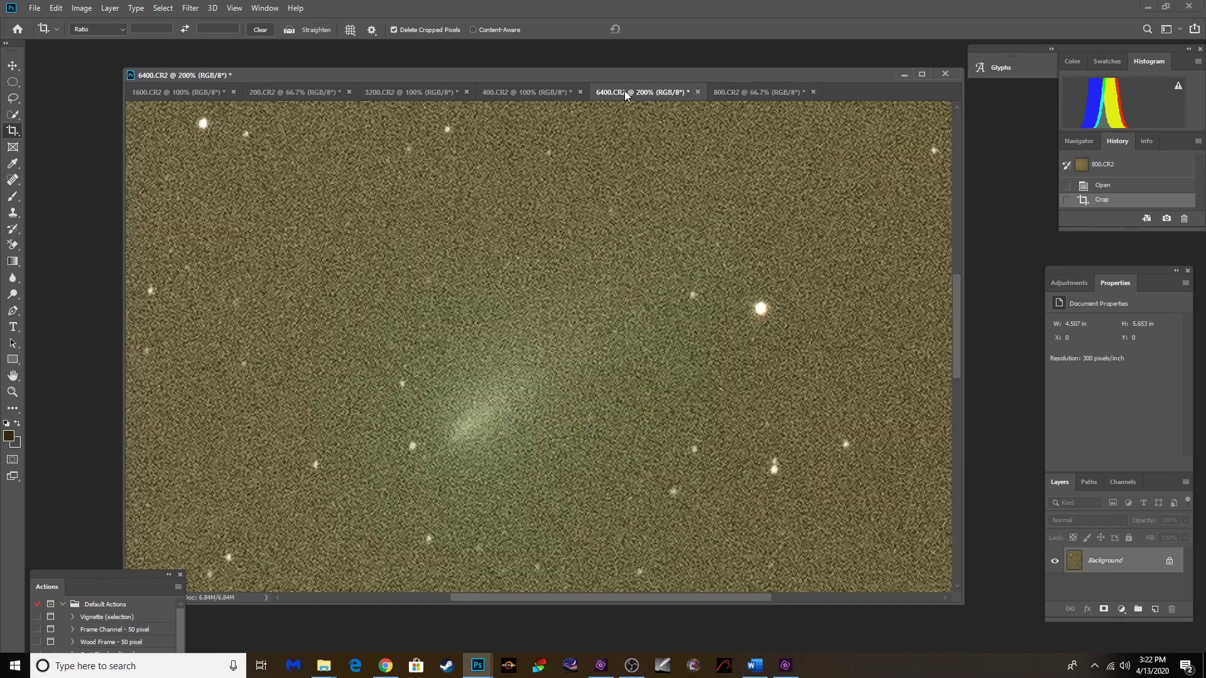
Step: Inspect the noisy 6400.CR2 frame at 100% by scrolling it, then bring up 3200.CR2
{"action": "key", "text": "ctrl+minus"}
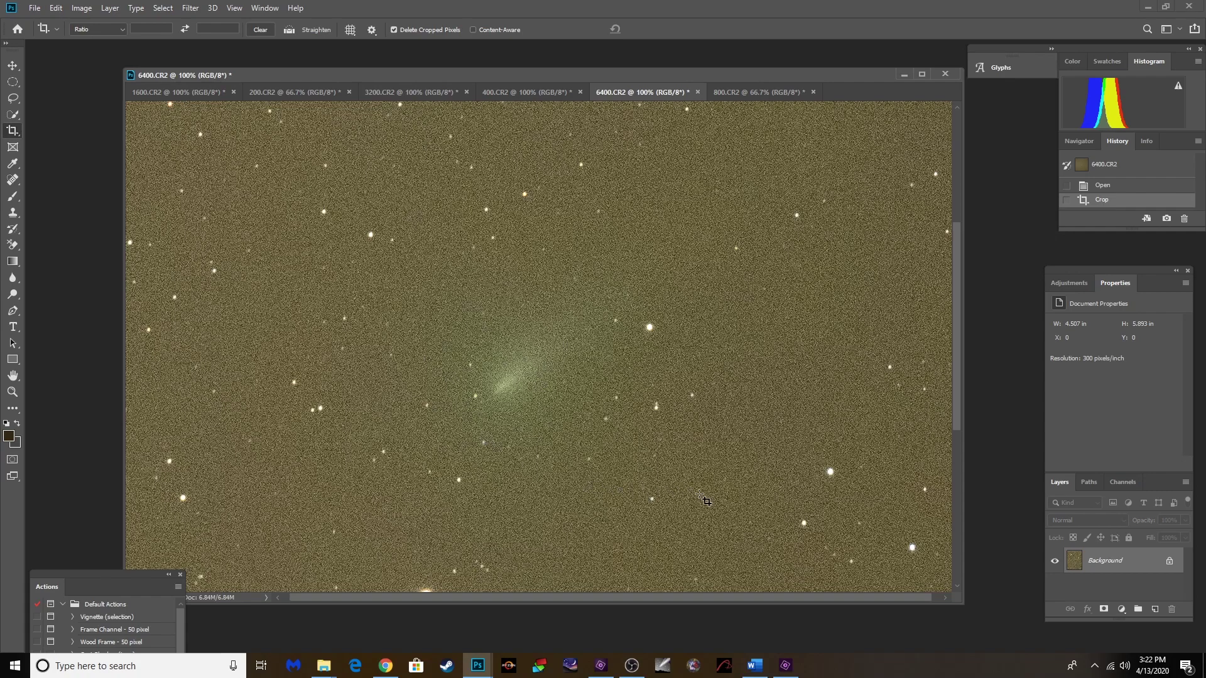
{"action": "scroll", "coordinate": [955, 378], "scroll_direction": "down", "scroll_amount": 2}
{"action": "scroll", "coordinate": [948, 389], "scroll_direction": "down", "scroll_amount": 5}
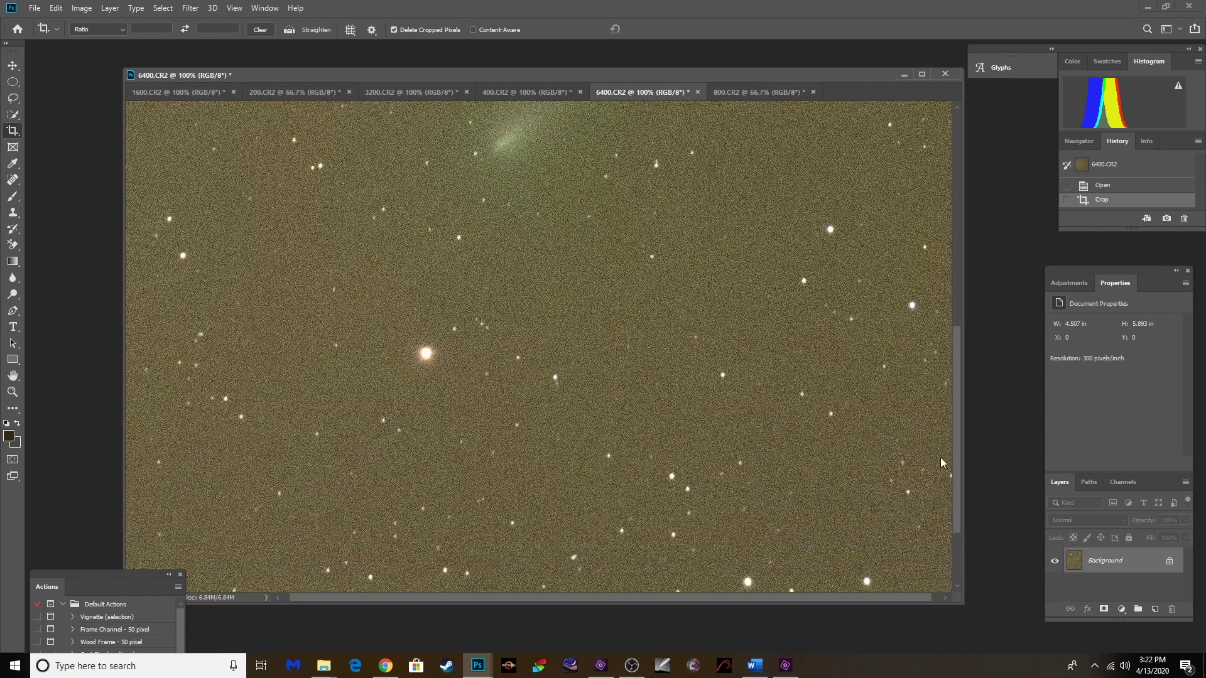
{"action": "scroll", "coordinate": [937, 404], "scroll_direction": "up", "scroll_amount": 7}
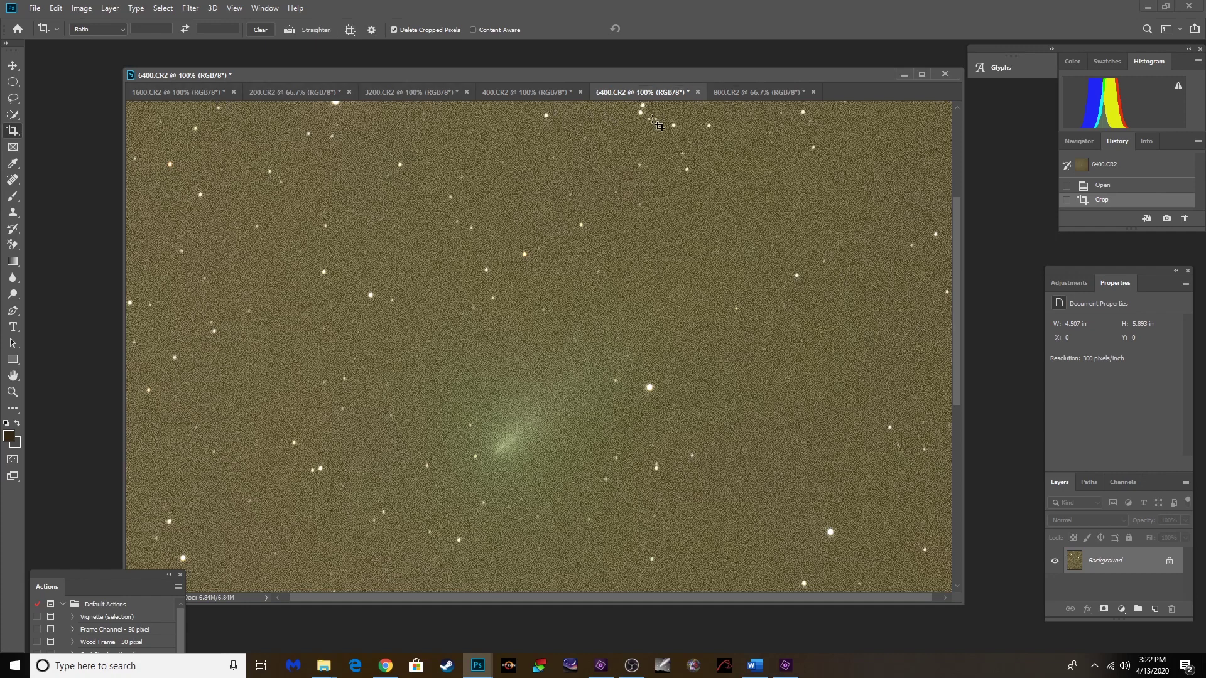
{"action": "left_click", "coordinate": [416, 93]}
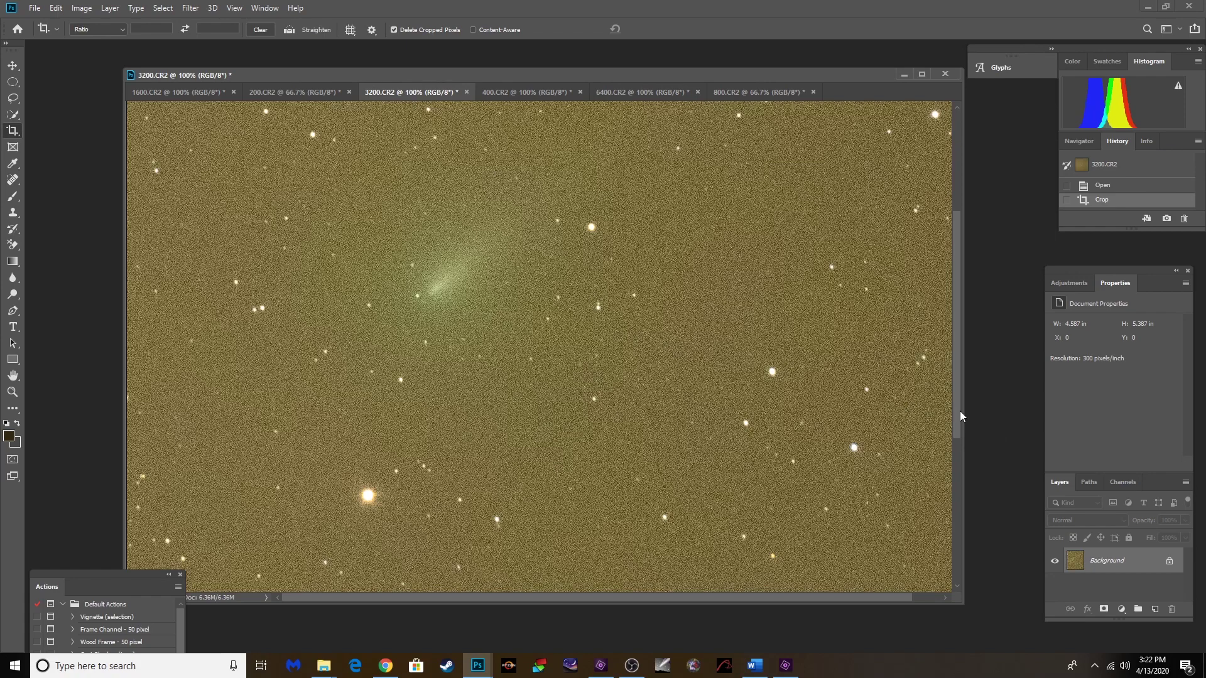
Step: Look over the 6400, 3200 and 1600 CR2 comet images, scrolling the 1600.CR2 canvas
{"action": "left_click_drag", "start_coordinate": [960, 411], "coordinate": [965, 345]}
{"action": "left_click", "coordinate": [647, 92]}
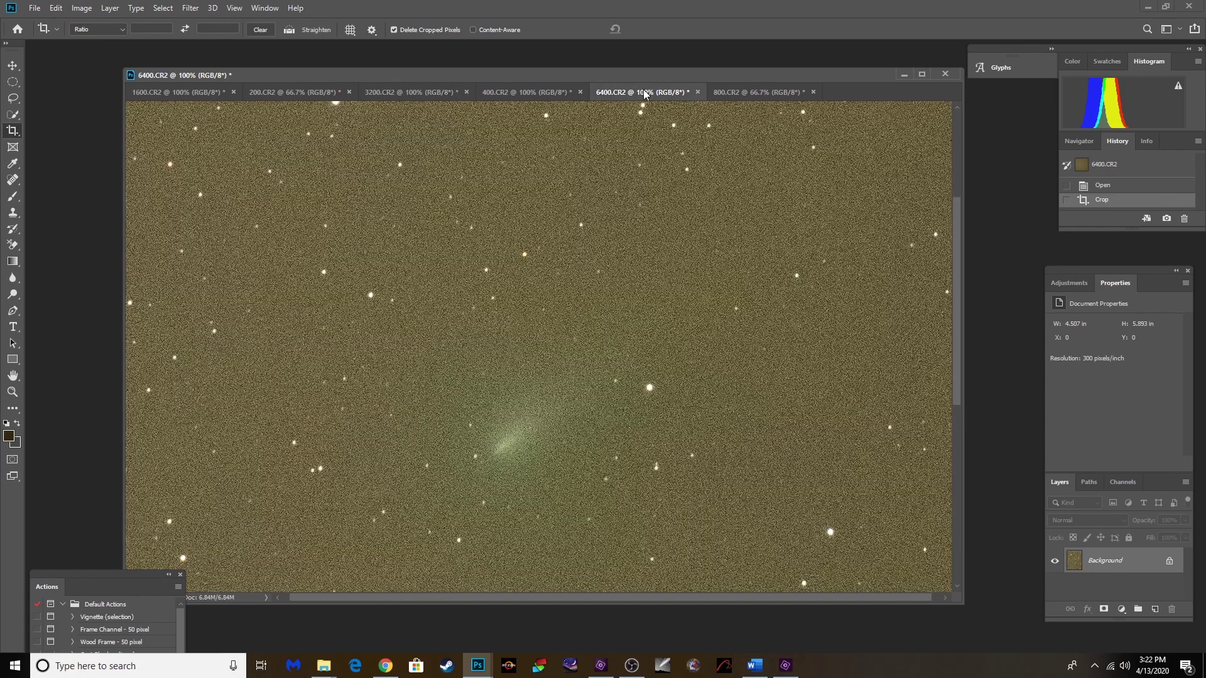
{"action": "left_click", "coordinate": [429, 94]}
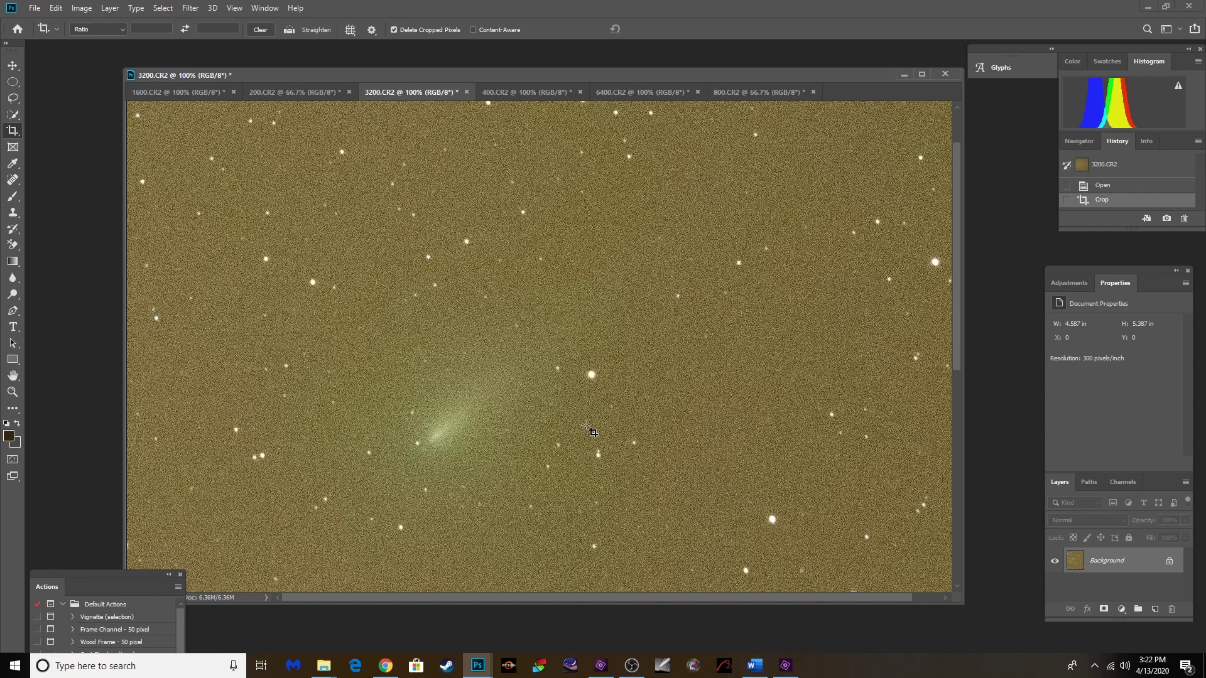
{"action": "left_click", "coordinate": [184, 94]}
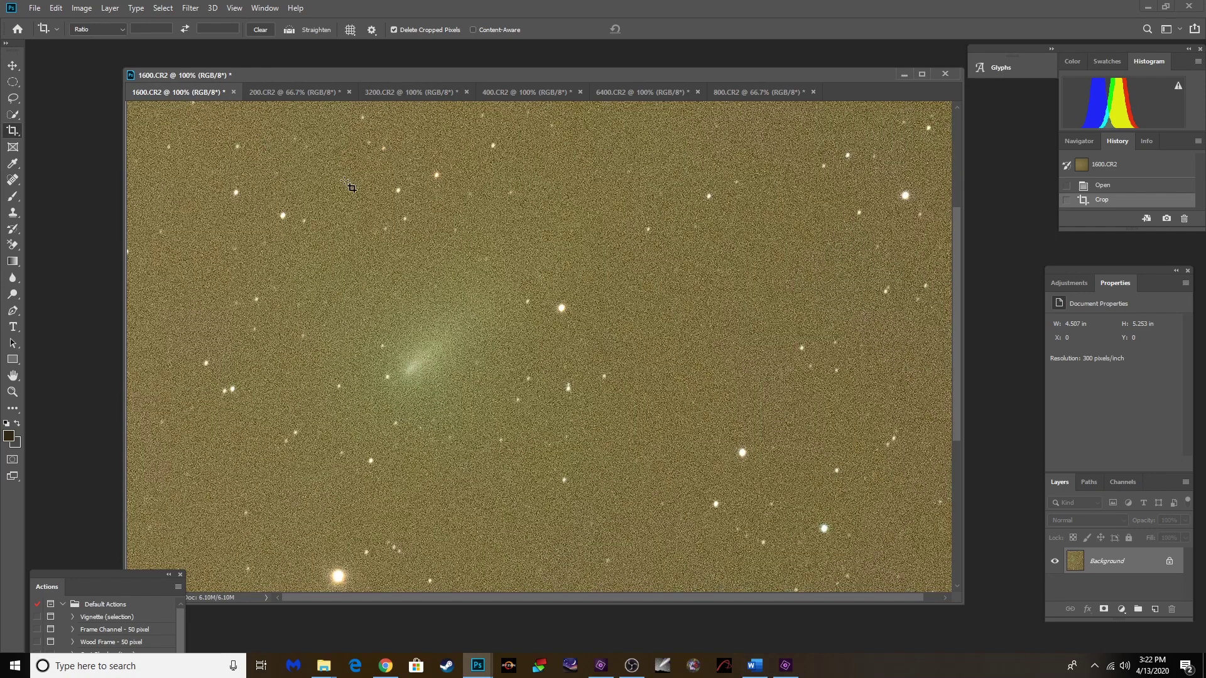
{"action": "left_click_drag", "start_coordinate": [958, 395], "coordinate": [968, 348]}
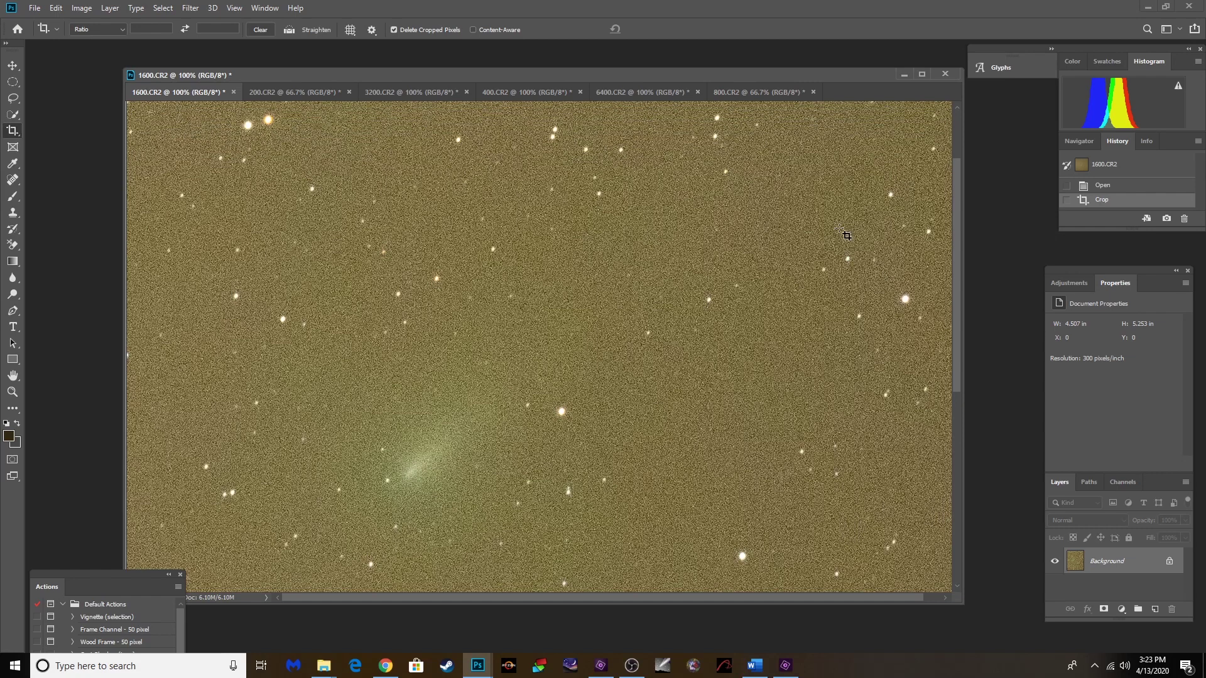
Step: View the 800.CR2 frame at actual pixel size to check noise, then show 400.CR2
{"action": "left_click", "coordinate": [734, 94]}
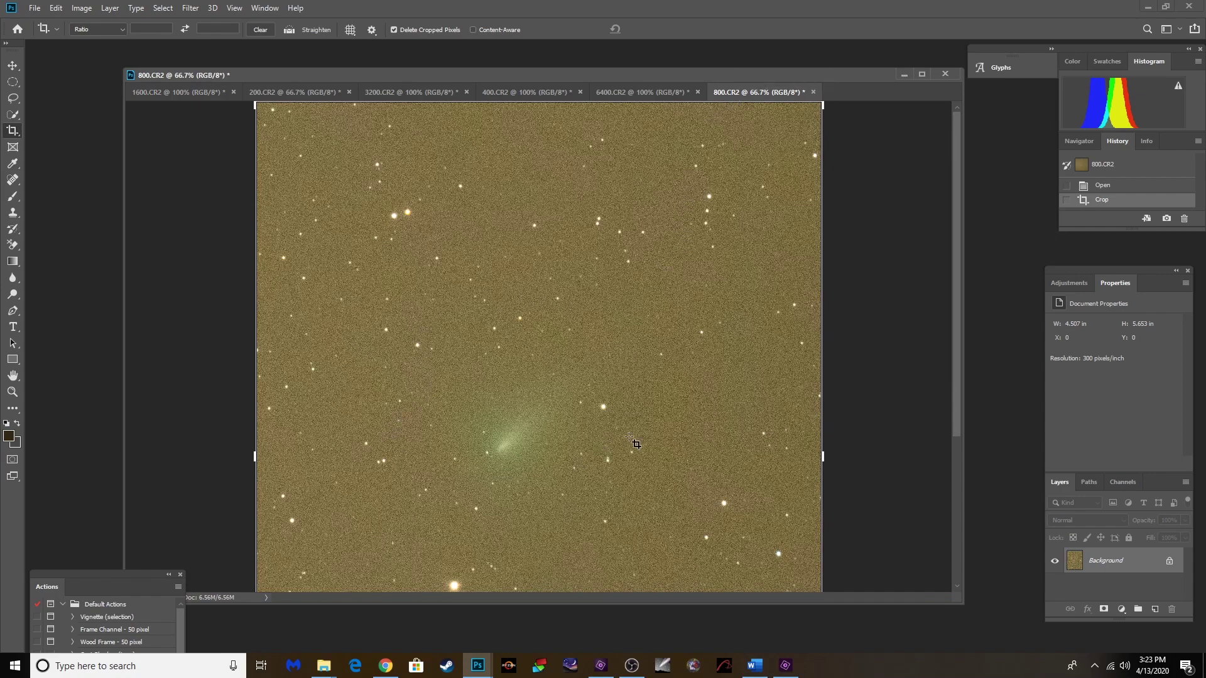
{"action": "key", "text": "ctrl+plus"}
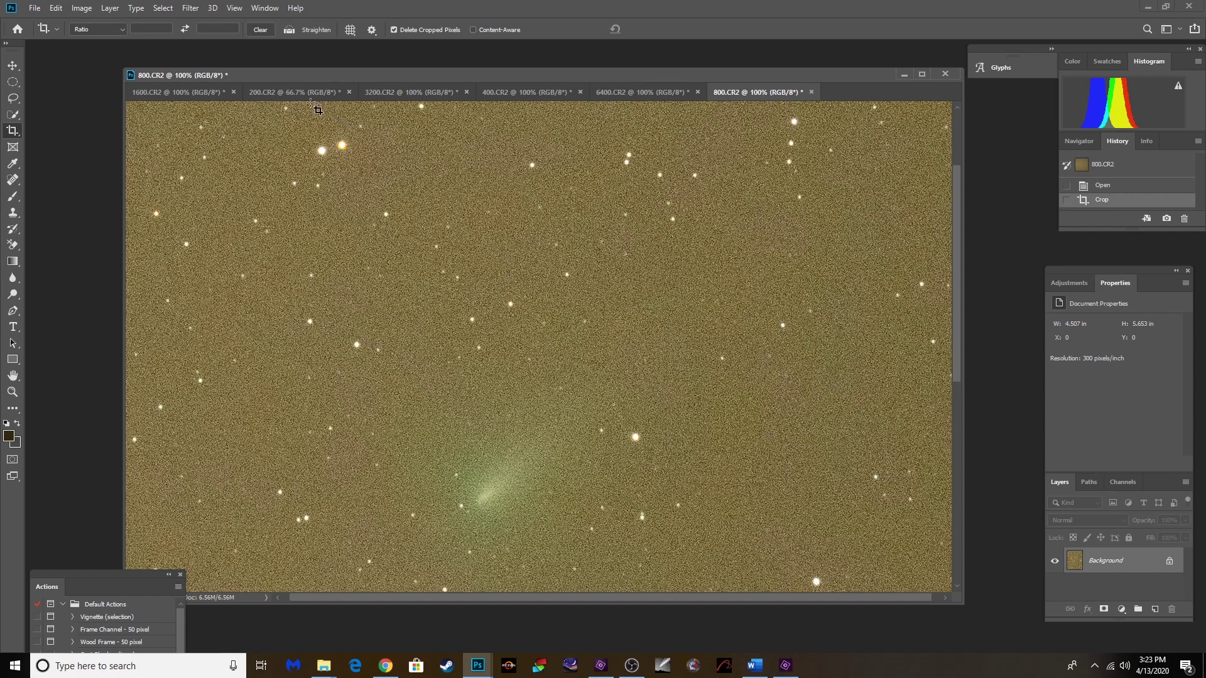
{"action": "left_click", "coordinate": [506, 93]}
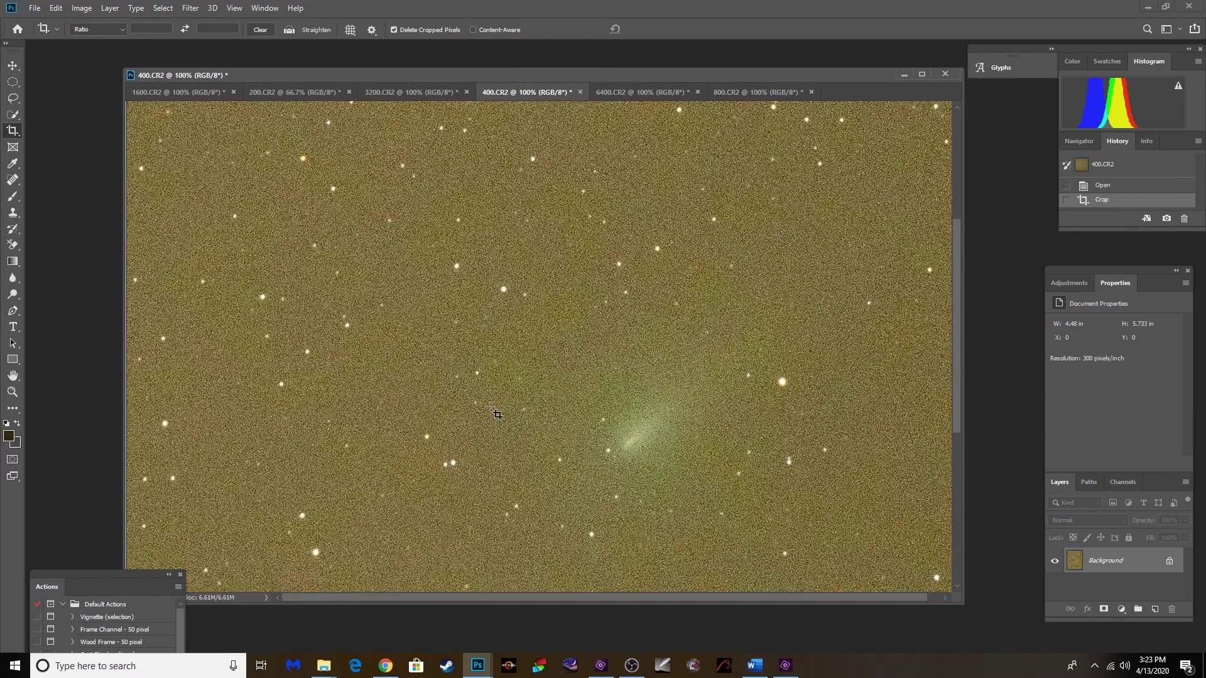
Step: Zoom into the 200.CR2 frame to check its grain, zoom back out, and reposition its window
{"action": "left_click", "coordinate": [295, 92]}
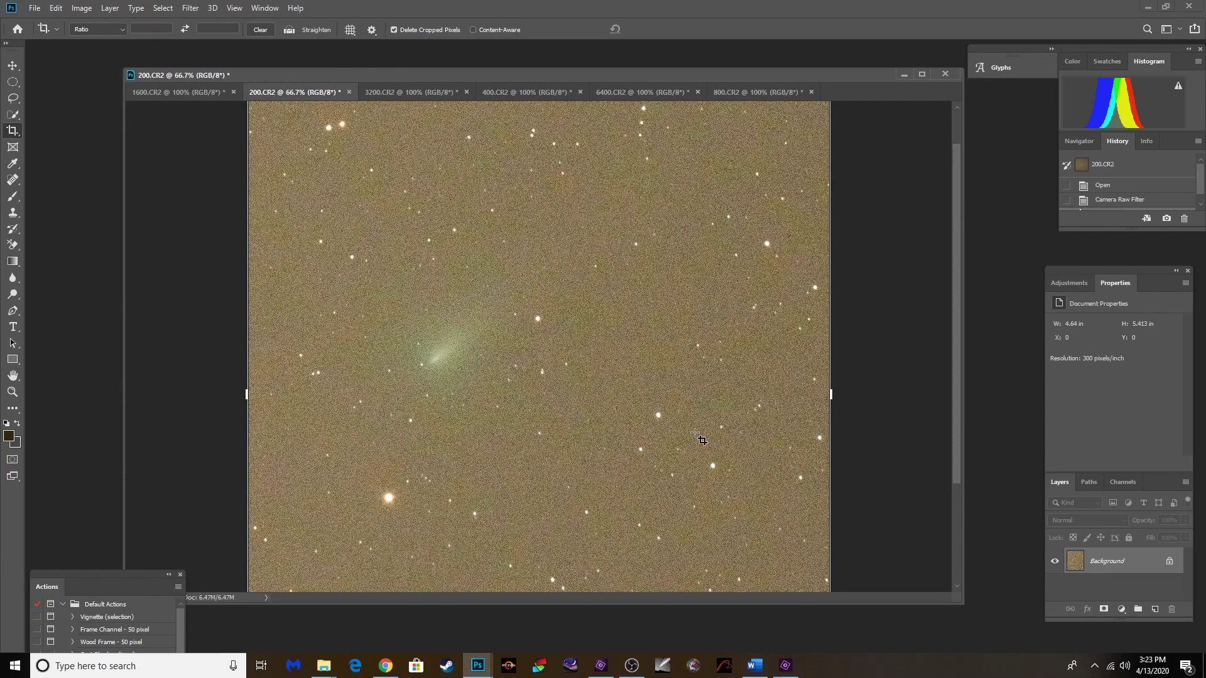
{"action": "key", "text": "ctrl+equal"}
{"action": "key", "text": "ctrl+equal"}
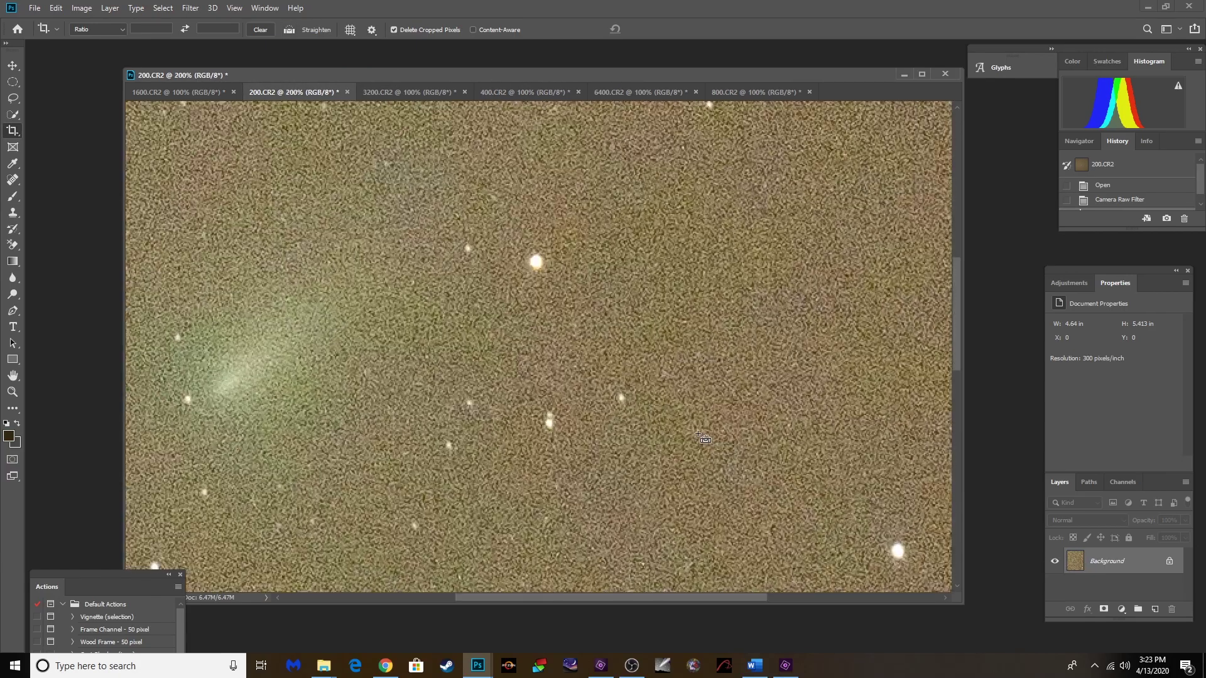
{"action": "key", "text": "ctrl+minus"}
{"action": "key", "text": "ctrl+minus"}
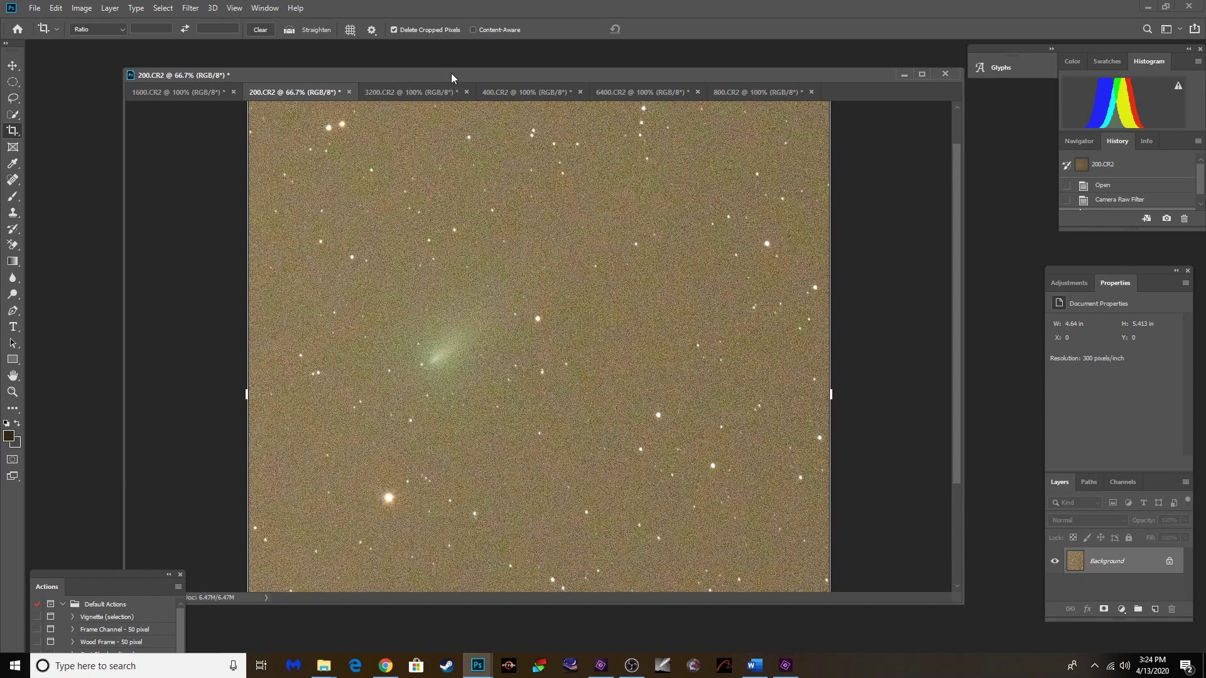
{"action": "mouse_move", "coordinate": [451, 73]}
{"action": "left_mouse_down"}
{"action": "mouse_move", "coordinate": [455, 59]}
{"action": "mouse_move", "coordinate": [416, 55]}
{"action": "mouse_move", "coordinate": [431, 72]}
{"action": "left_mouse_up"}
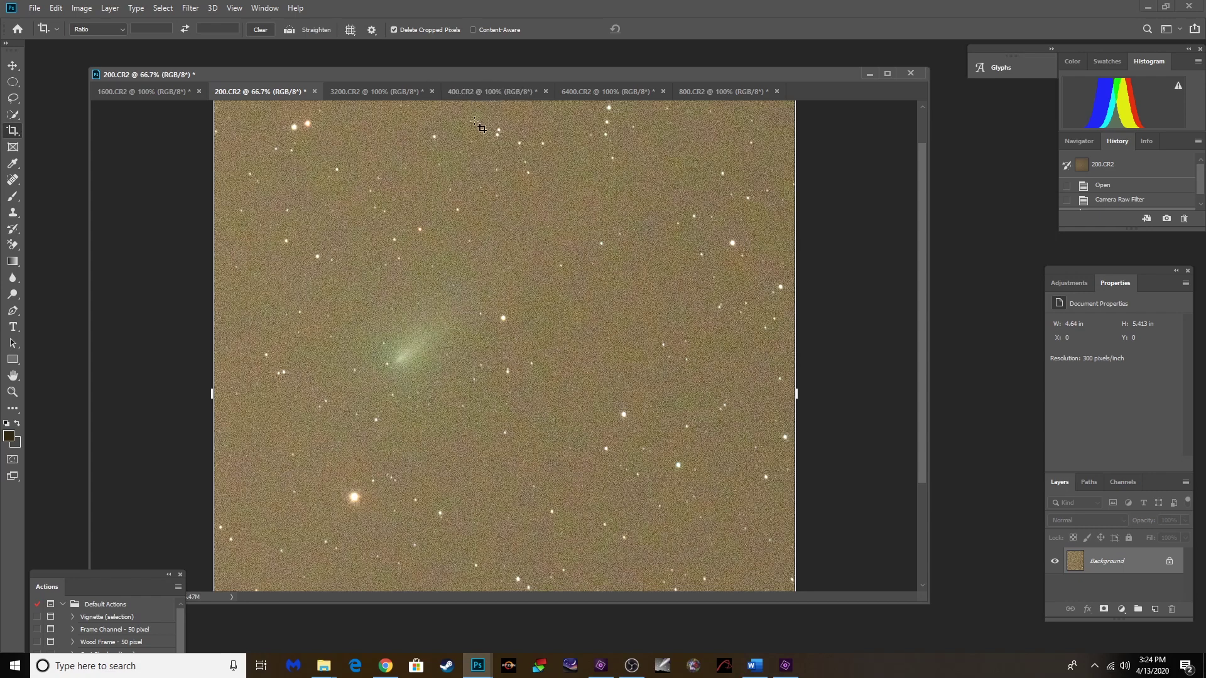
{"action": "mouse_move", "coordinate": [481, 72]}
{"action": "left_mouse_down"}
{"action": "mouse_move", "coordinate": [495, 69]}
{"action": "mouse_move", "coordinate": [489, 57]}
{"action": "mouse_move", "coordinate": [484, 74]}
{"action": "left_mouse_up"}
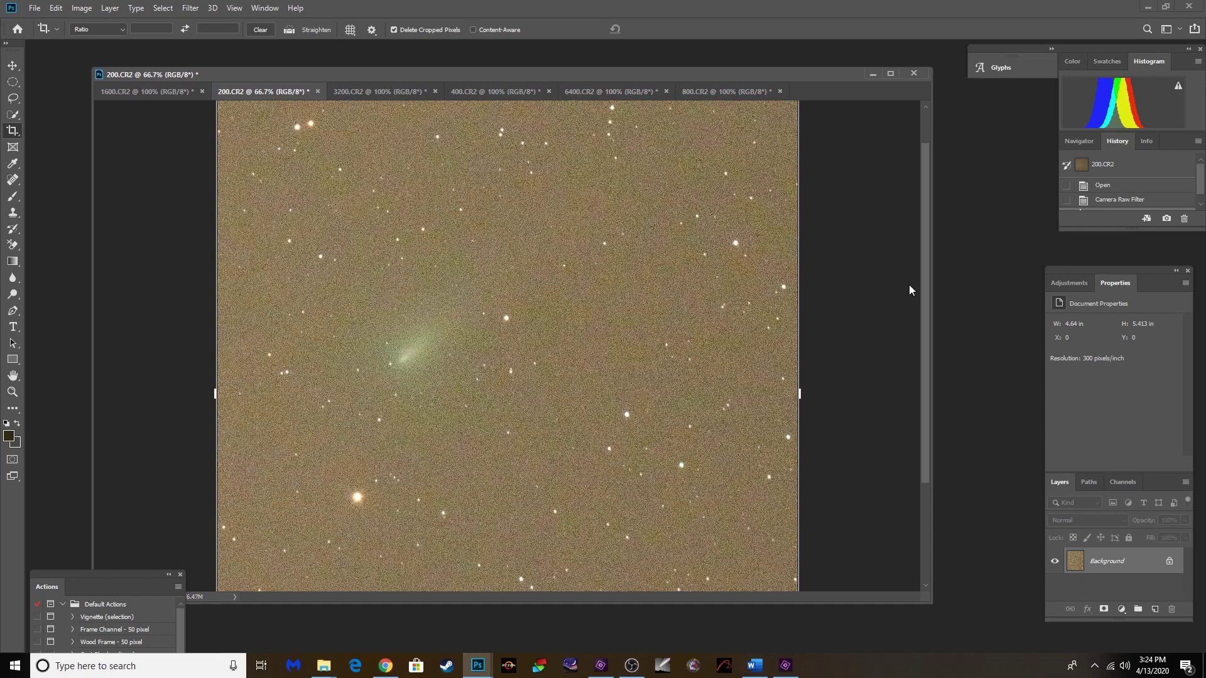
{"action": "left_click_drag", "start_coordinate": [926, 288], "coordinate": [928, 254]}
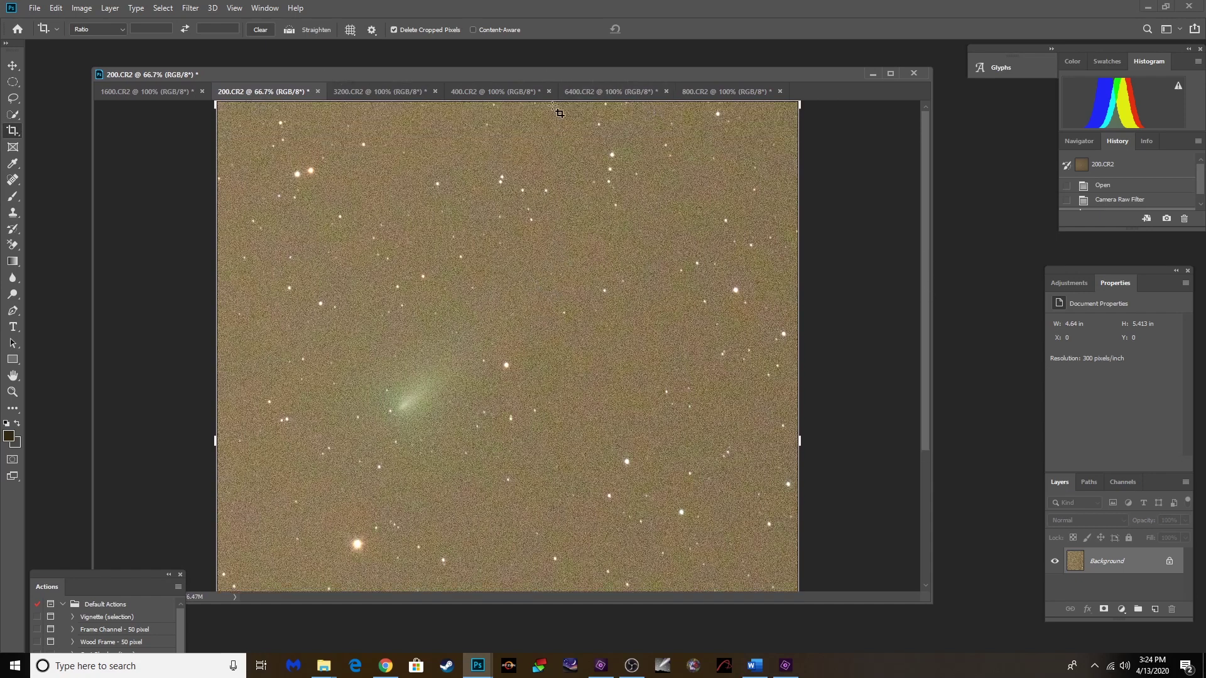
Step: Zoom out to the full 6400.CR2 and 800.CR2 frames, then raise the document window
{"action": "left_click", "coordinate": [585, 92]}
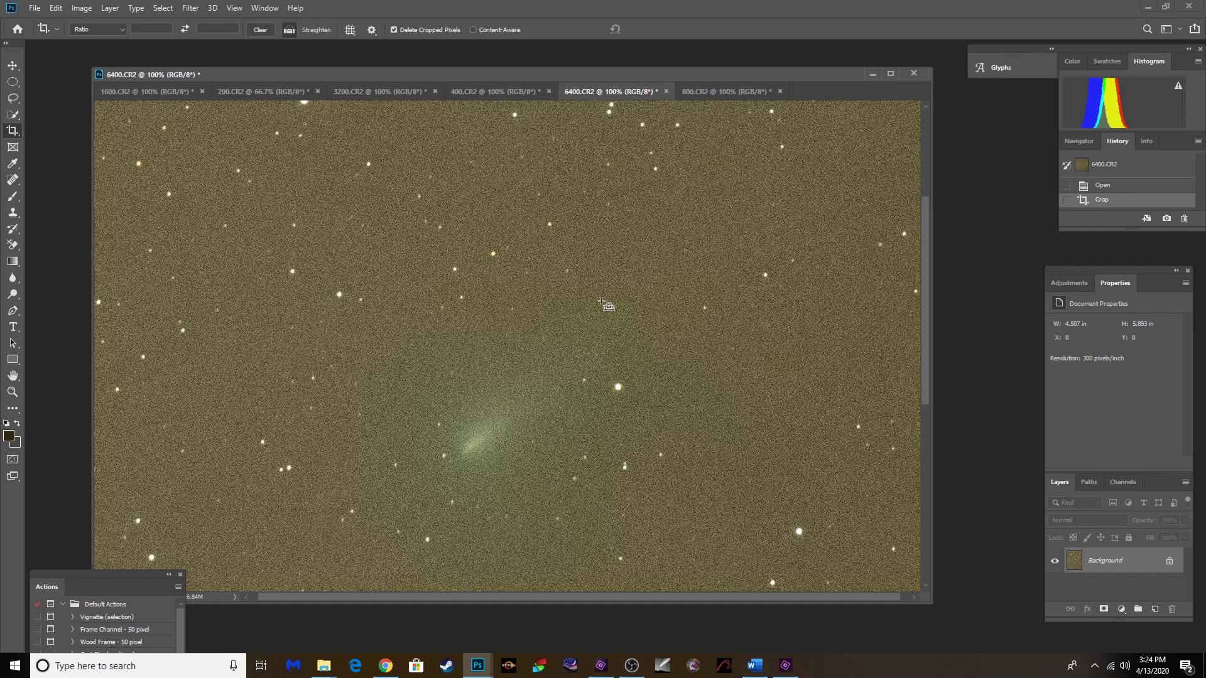
{"action": "key", "text": "ctrl+minus"}
{"action": "key", "text": "ctrl+minus"}
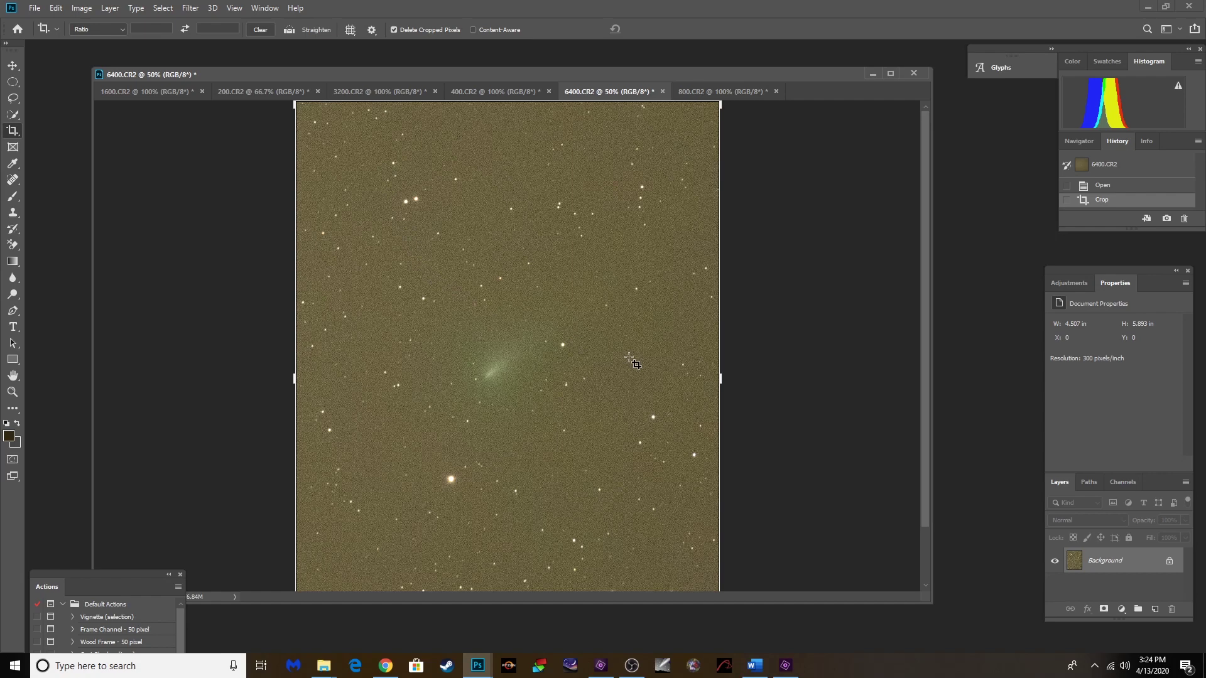
{"action": "left_click", "coordinate": [712, 93]}
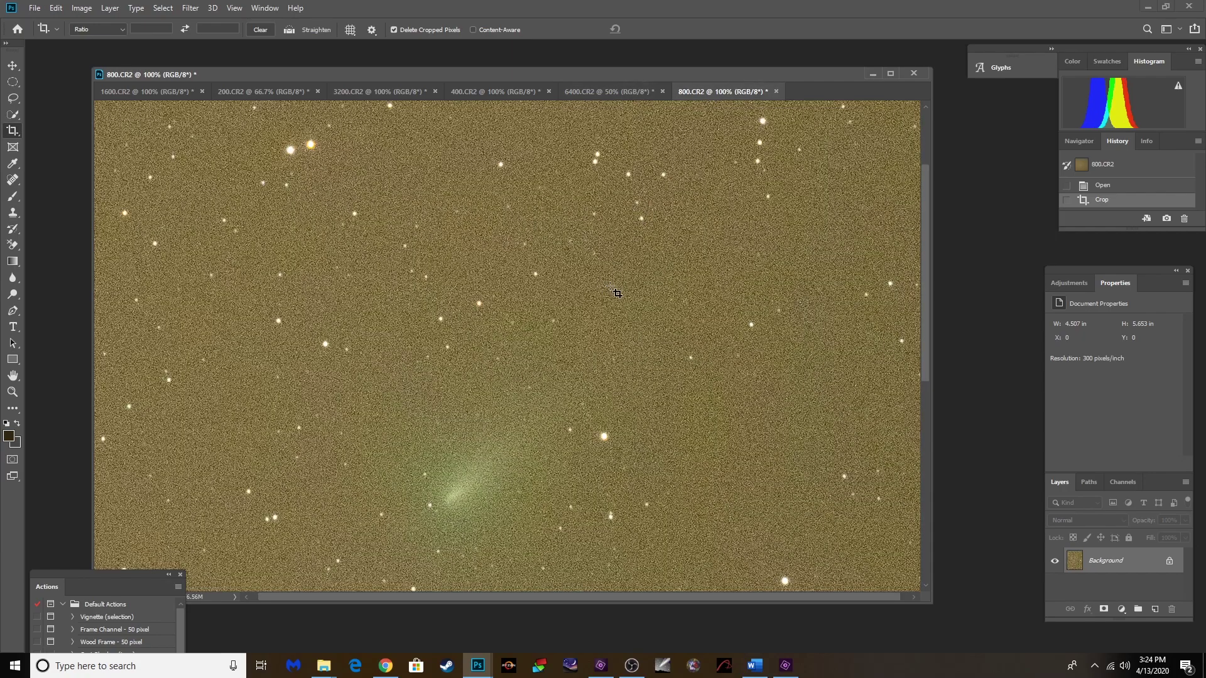
{"action": "key", "text": "ctrl+minus"}
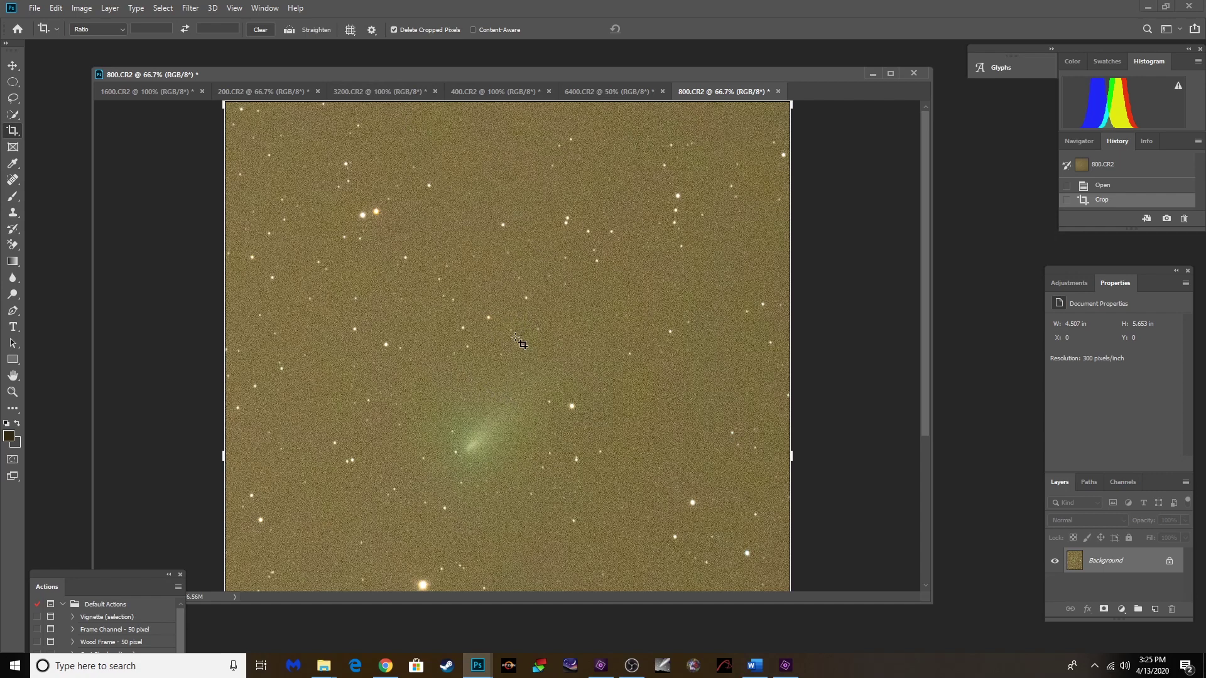
{"action": "mouse_move", "coordinate": [546, 74]}
{"action": "left_mouse_down"}
{"action": "mouse_move", "coordinate": [564, 66]}
{"action": "mouse_move", "coordinate": [548, 56]}
{"action": "left_mouse_up"}
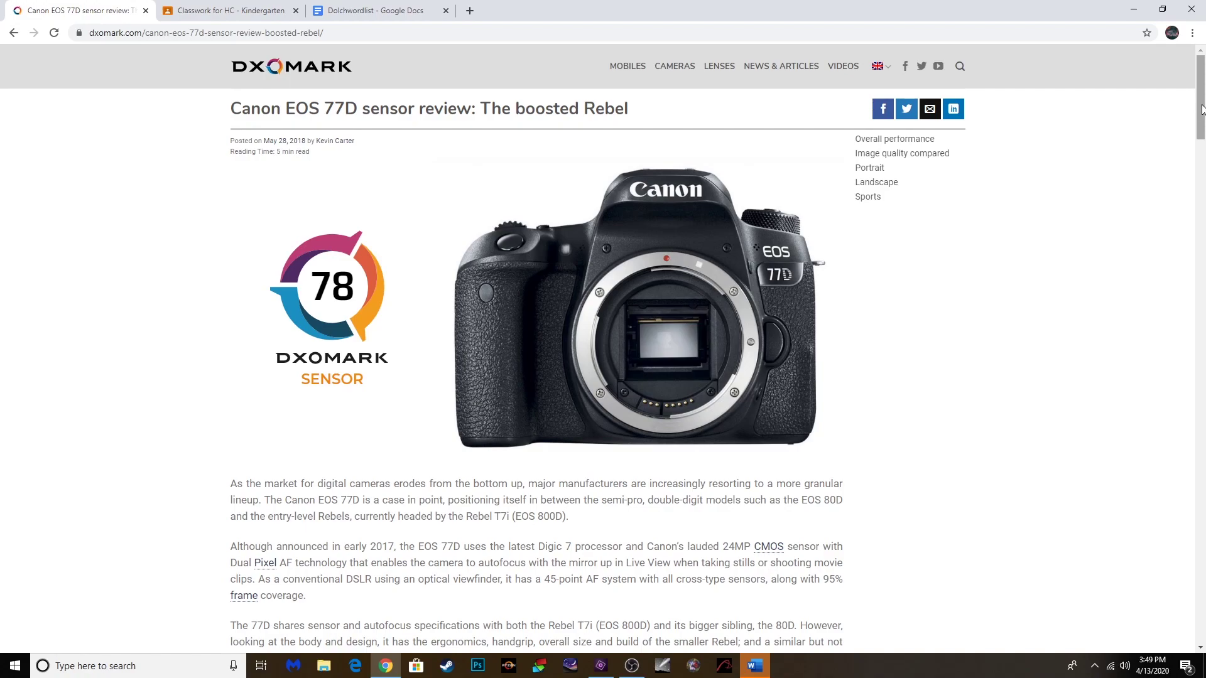
Step: Scroll the Canon EOS 77D review down to the in-depth sensor comparisons
{"action": "left_click_drag", "start_coordinate": [1202, 110], "coordinate": [1202, 408]}
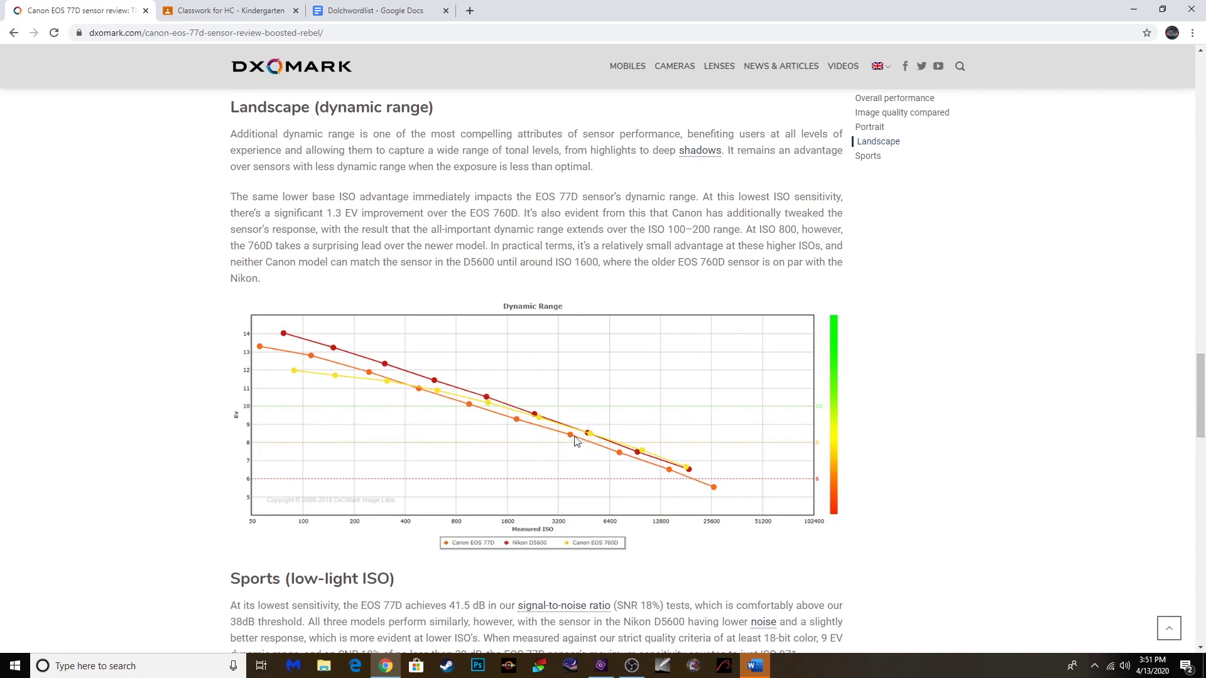
Step: Scroll back up to Image quality compared, then down to the Landscape dynamic range chart
{"action": "left_click", "coordinate": [1202, 307]}
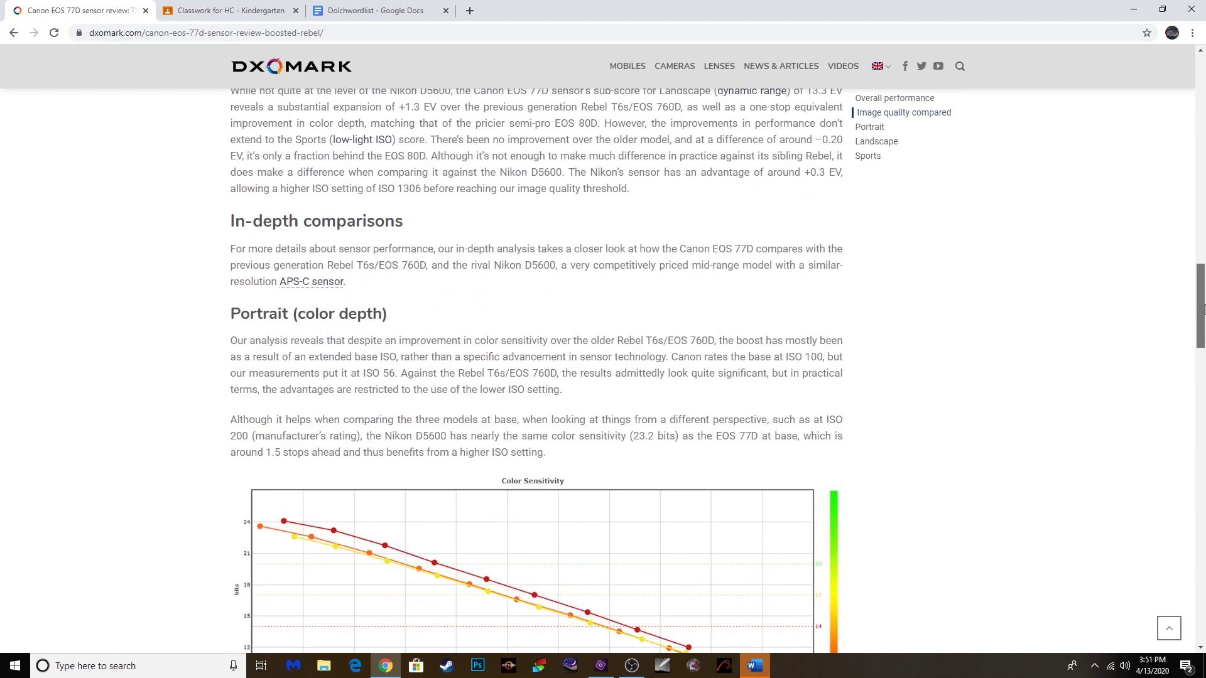
{"action": "left_click_drag", "start_coordinate": [1202, 308], "coordinate": [1202, 240]}
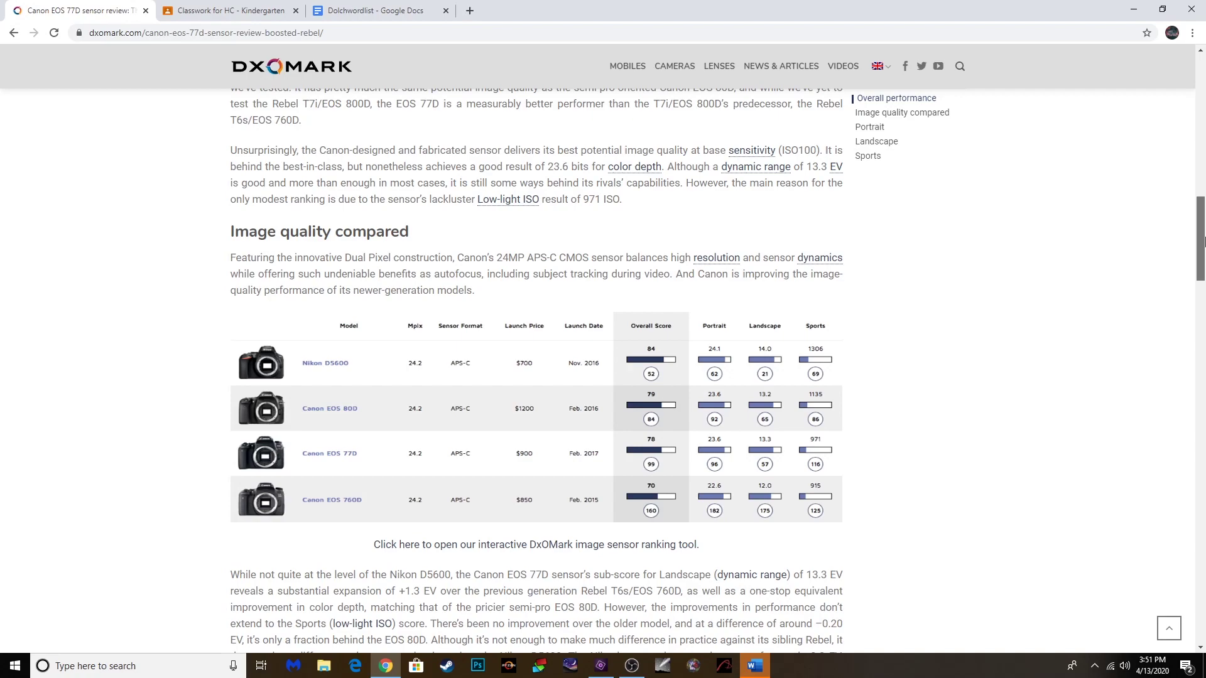
{"action": "left_click_drag", "start_coordinate": [1204, 240], "coordinate": [1167, 413]}
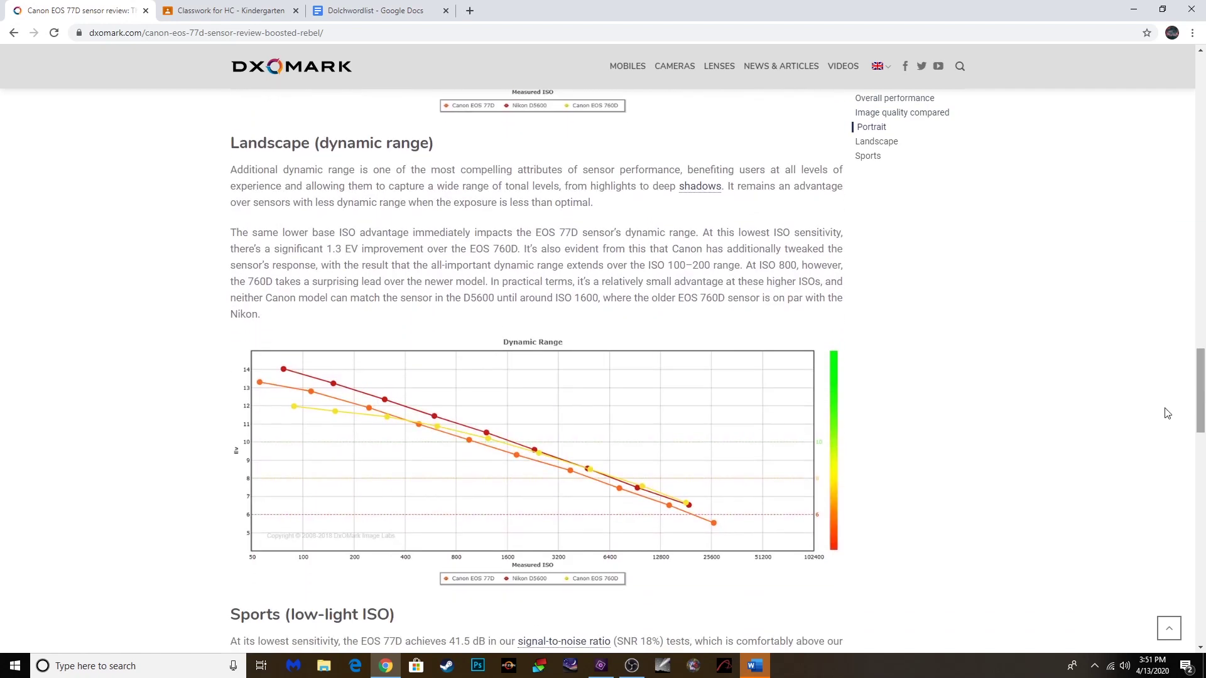